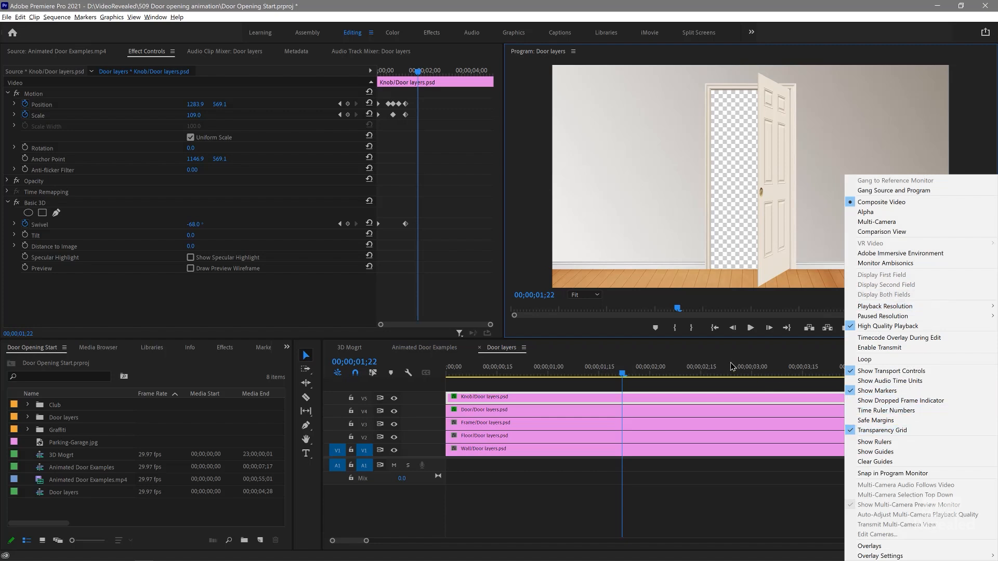
Step: Inspect the wall, floor, frame, door and knob layers of the sequence one after another
{"action": "left_click", "coordinate": [638, 490]}
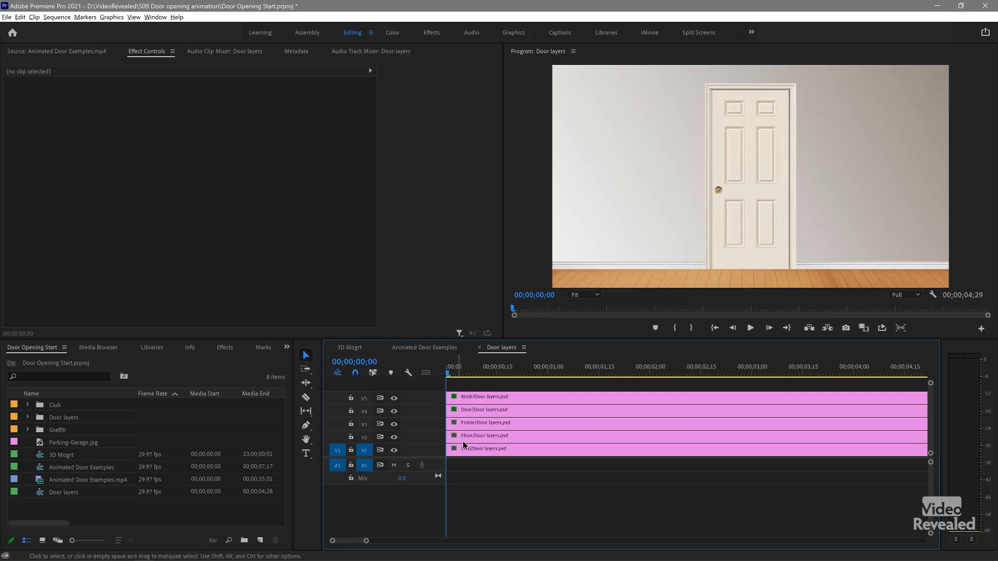
{"action": "left_click", "coordinate": [468, 450]}
{"action": "left_click", "coordinate": [470, 437]}
{"action": "left_click", "coordinate": [472, 423]}
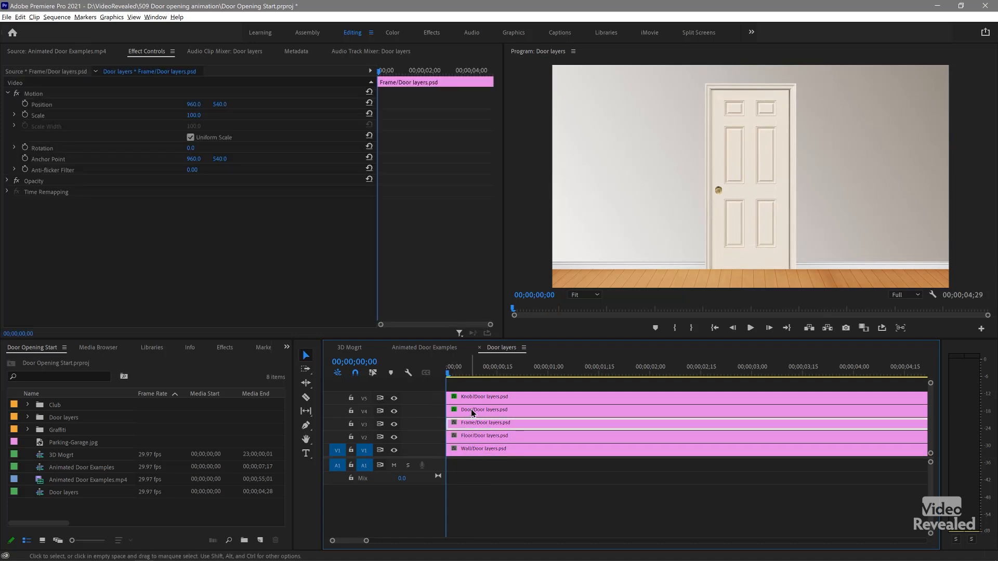
{"action": "left_click", "coordinate": [473, 411]}
{"action": "left_click", "coordinate": [475, 399]}
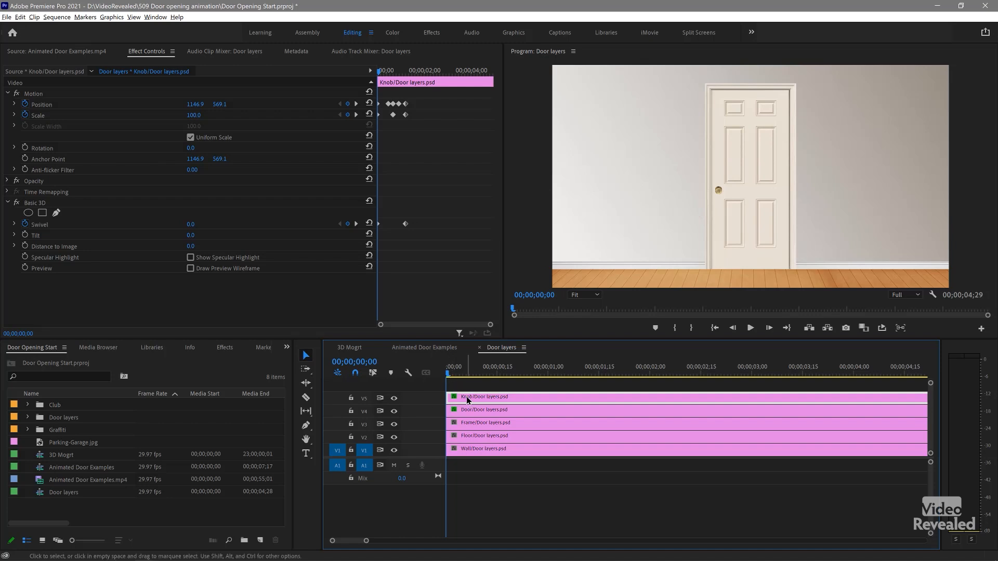
Step: Delete all keyframes from the knob and door layers, and hide the knob track V5
{"action": "left_click_drag", "start_coordinate": [428, 100], "coordinate": [341, 239]}
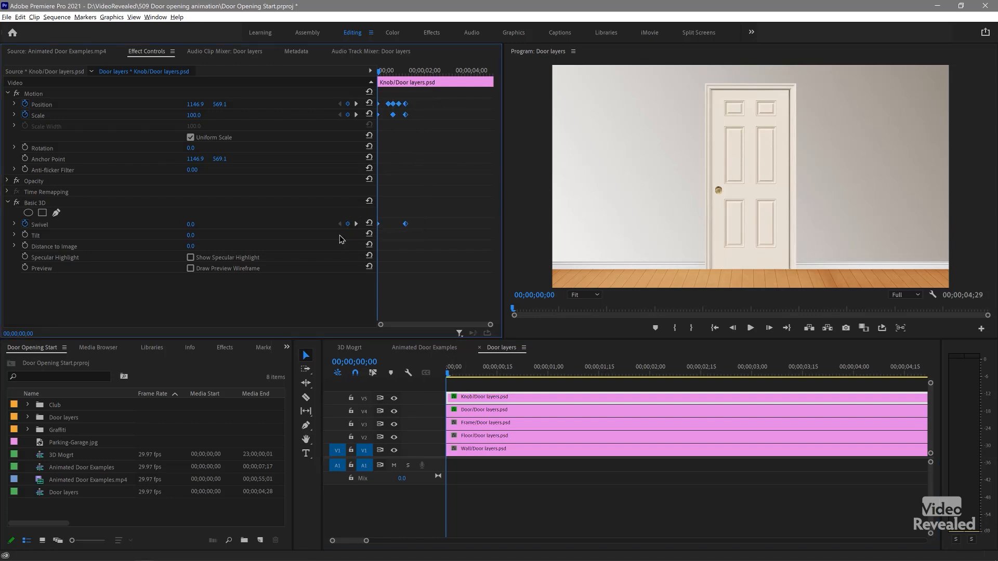
{"action": "left_click", "coordinate": [394, 398]}
{"action": "left_click", "coordinate": [479, 411]}
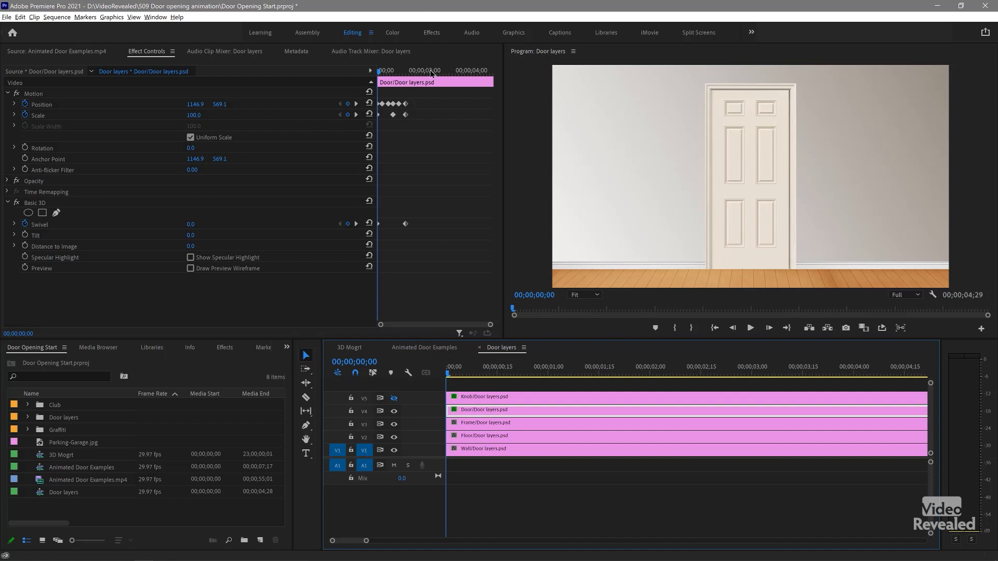
{"action": "left_click_drag", "start_coordinate": [425, 115], "coordinate": [338, 252]}
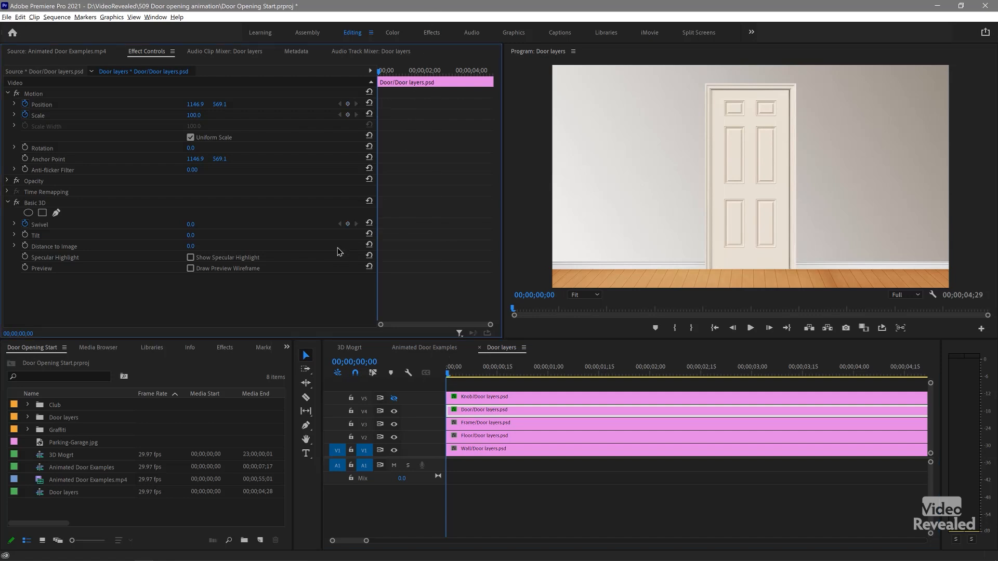
Step: Play the sequence from its beginning to check the cleared door animation
{"action": "left_click", "coordinate": [448, 375]}
{"action": "key", "text": "space"}
{"action": "key", "text": "Home"}
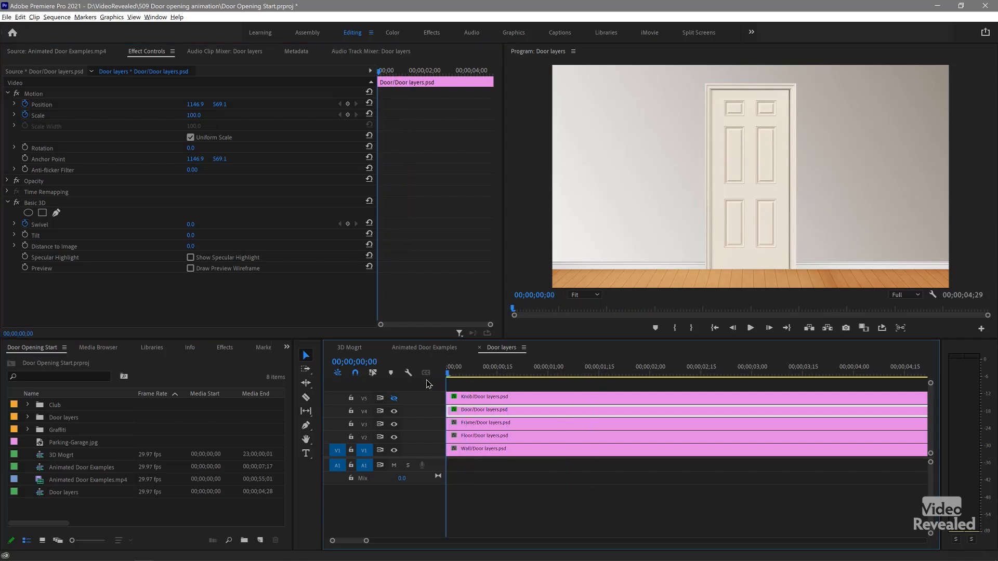
Step: Search the available effects for "basic" and return to the project's media list
{"action": "left_click", "coordinate": [229, 347]}
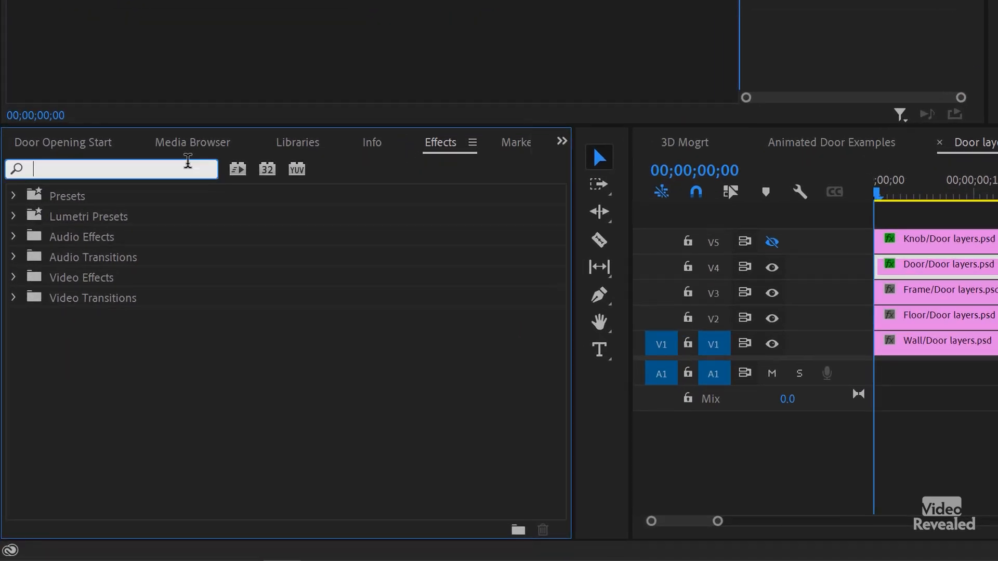
{"action": "type", "text": "basic"}
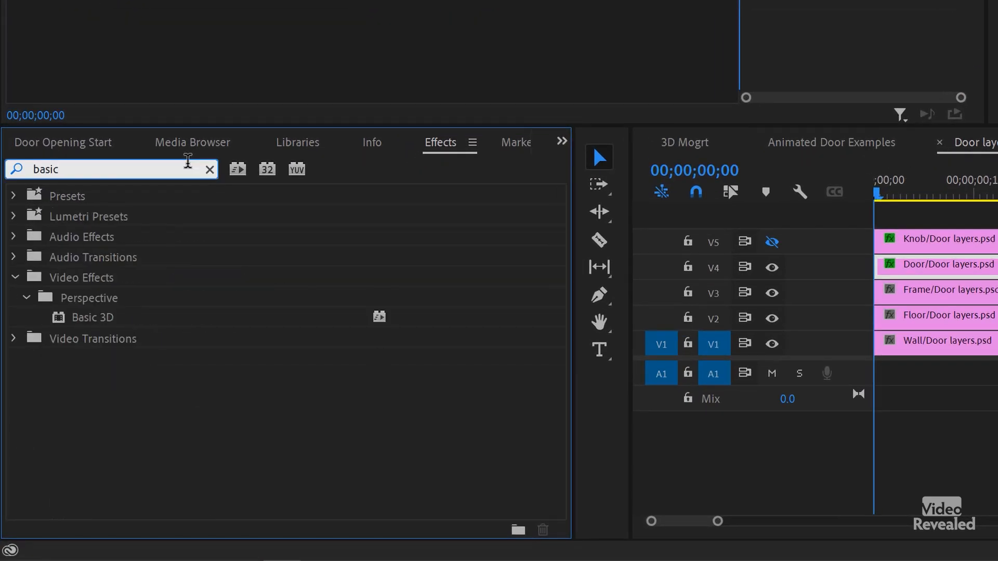
{"action": "left_click", "coordinate": [97, 143]}
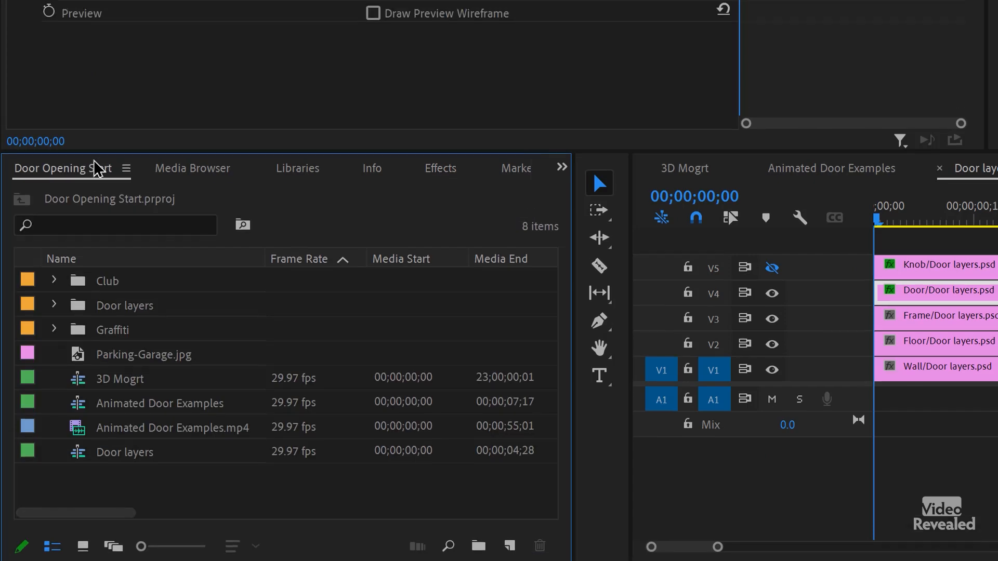
Step: Keyframe the door layer's Basic 3D Swivel at 0.0 at the start and -61.0° at 00;00;03;04
{"action": "left_click", "coordinate": [68, 221]}
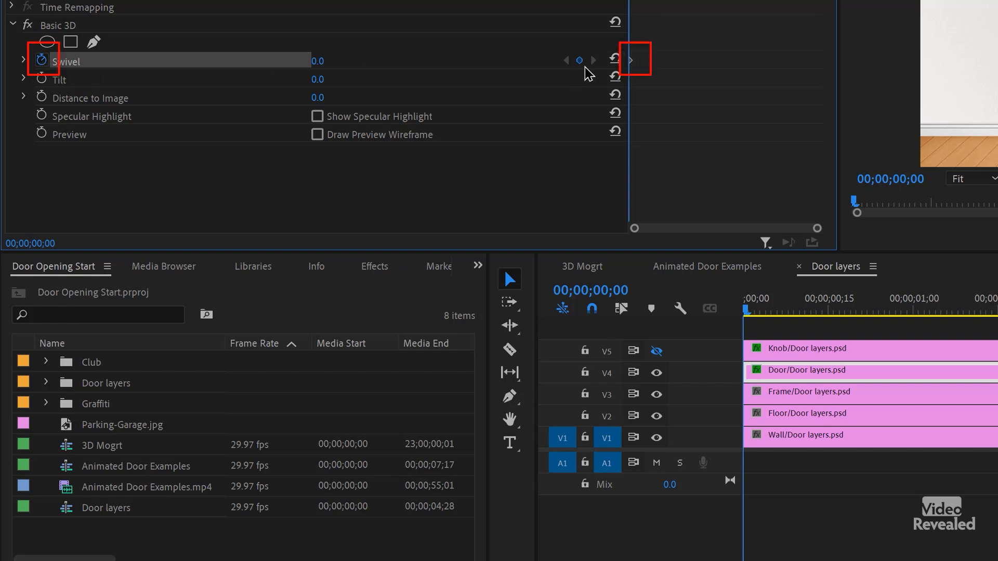
{"action": "left_click_drag", "start_coordinate": [629, 1], "coordinate": [752, 1]}
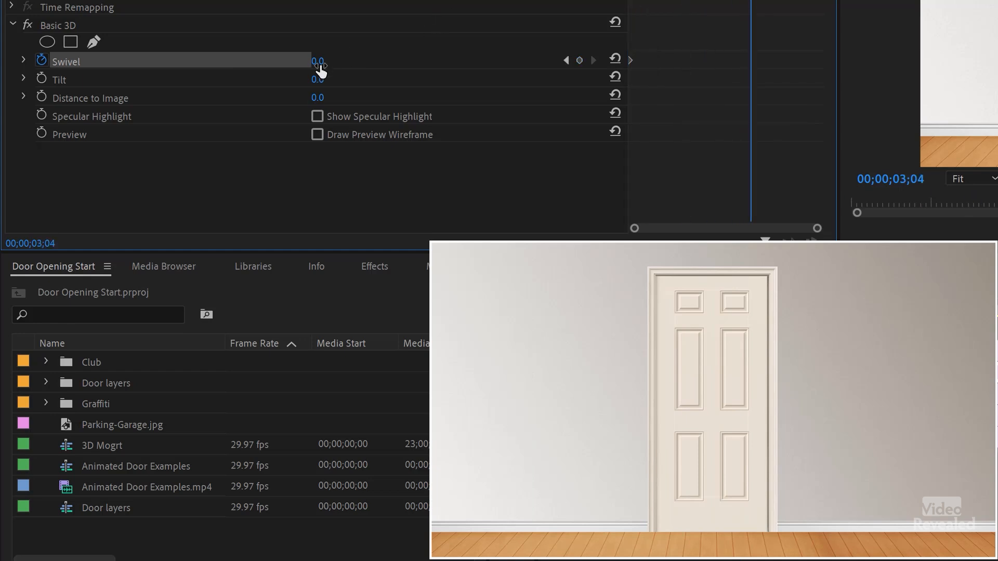
{"action": "left_click_drag", "start_coordinate": [317, 60], "coordinate": [286, 61]}
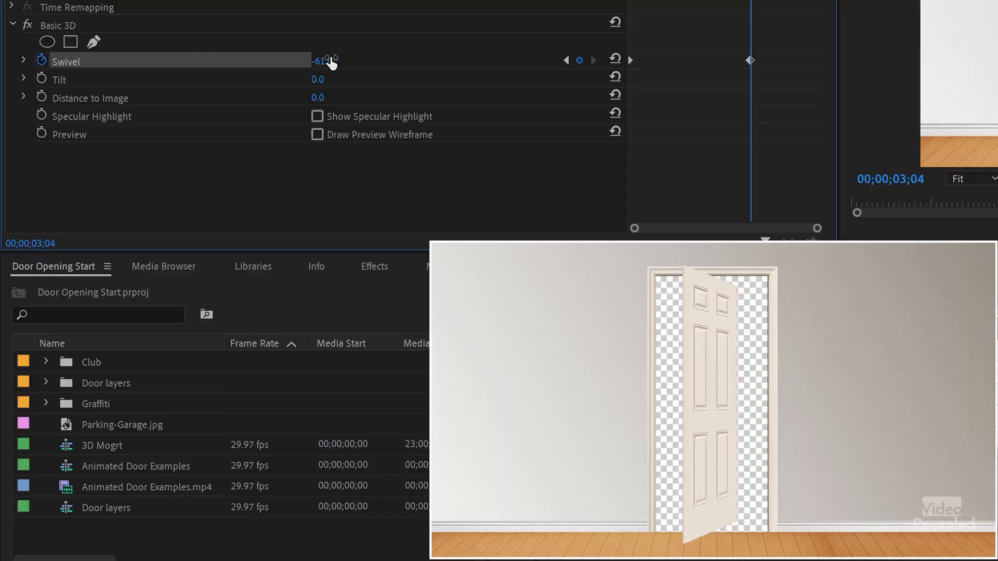
Step: Review the door's Swivel animation by moving between its start keyframe and its end keyframe
{"action": "mouse_move", "coordinate": [750, 1]}
{"action": "left_mouse_down"}
{"action": "mouse_move", "coordinate": [630, 1]}
{"action": "mouse_move", "coordinate": [756, 1]}
{"action": "mouse_move", "coordinate": [744, 1]}
{"action": "left_mouse_up"}
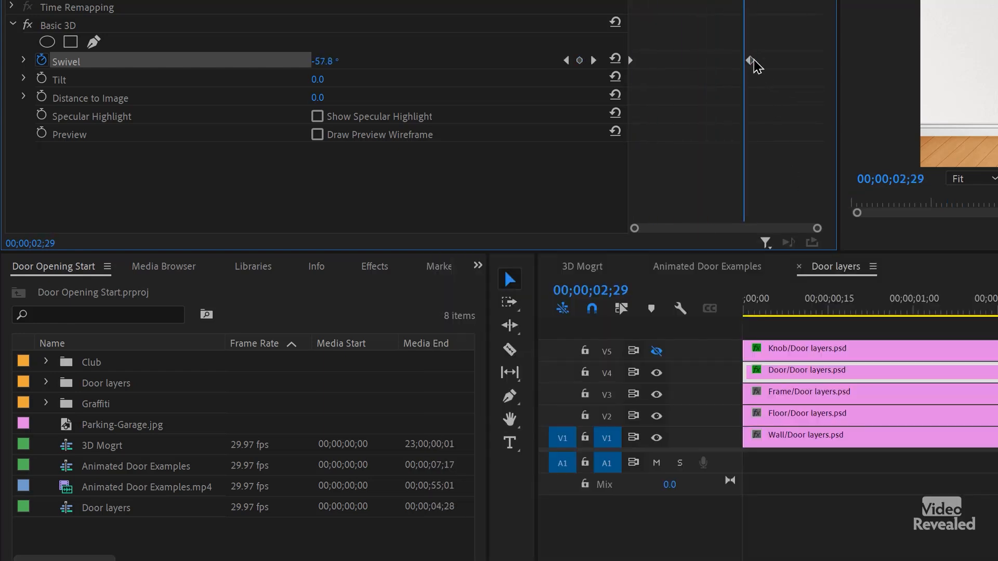
{"action": "left_click", "coordinate": [593, 60]}
{"action": "left_click", "coordinate": [567, 60]}
{"action": "left_click_drag", "start_coordinate": [630, 2], "coordinate": [750, 1]}
{"action": "left_click", "coordinate": [566, 60]}
{"action": "left_click", "coordinate": [593, 60]}
{"action": "left_click", "coordinate": [566, 61]}
{"action": "left_click", "coordinate": [593, 61]}
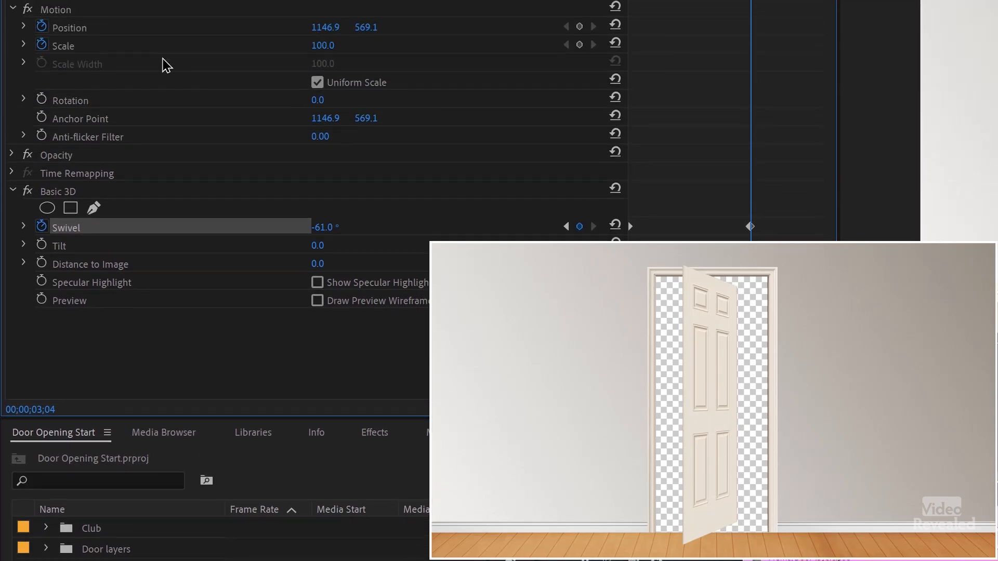
Step: Add starting keyframes for the door layer's Position and Scale at 00;00;00;00
{"action": "left_click_drag", "start_coordinate": [671, 13], "coordinate": [615, 15]}
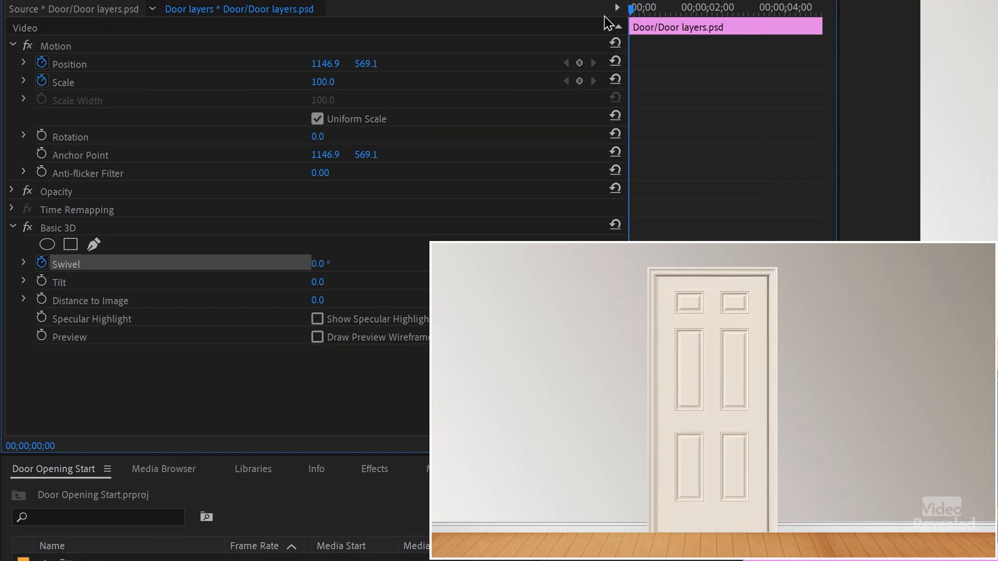
{"action": "left_click", "coordinate": [42, 63]}
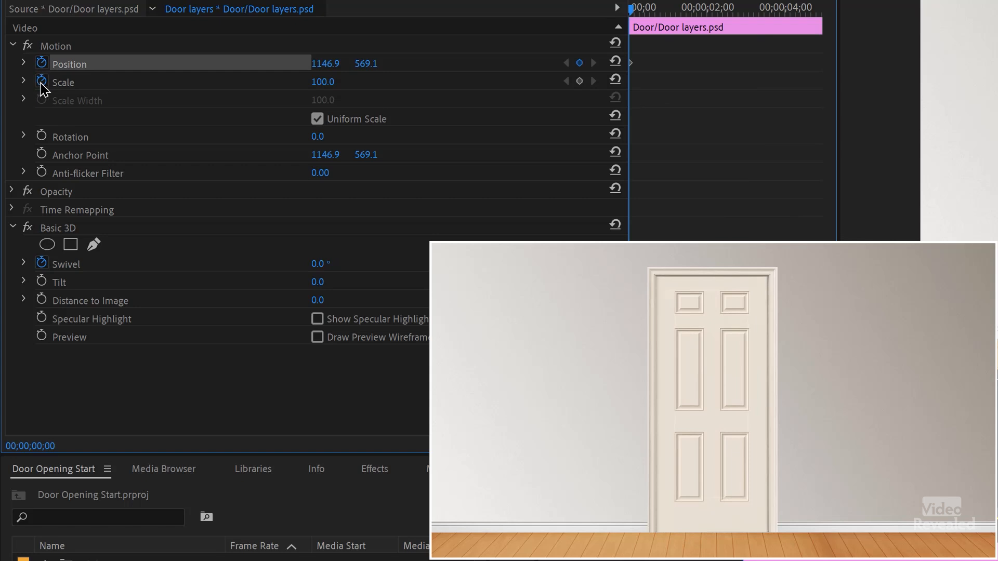
{"action": "left_click", "coordinate": [41, 82]}
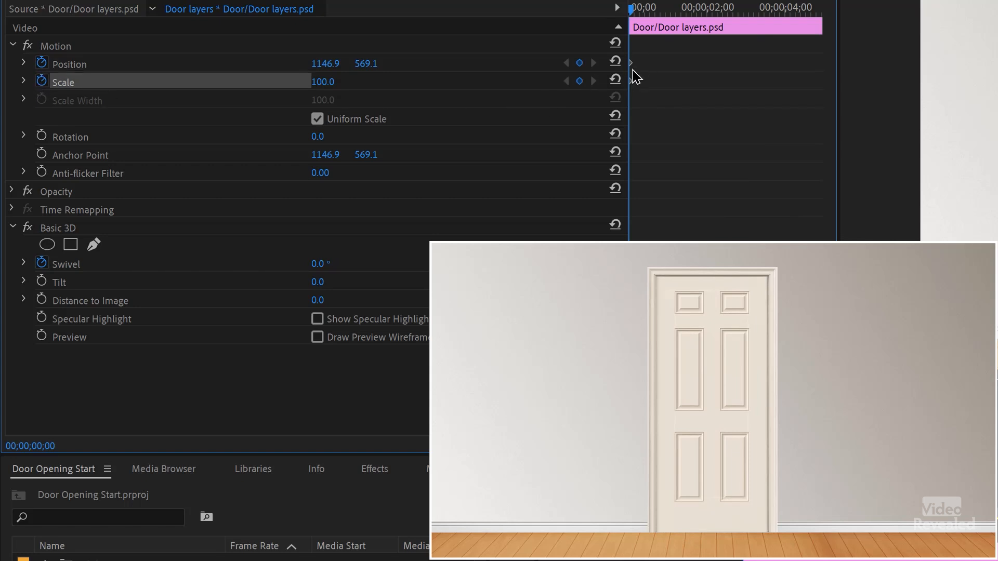
Step: At 00;00;03;04, set the door layer's horizontal Position to 1260.9 and its Scale to 109.0
{"action": "left_click_drag", "start_coordinate": [641, 18], "coordinate": [740, 18]}
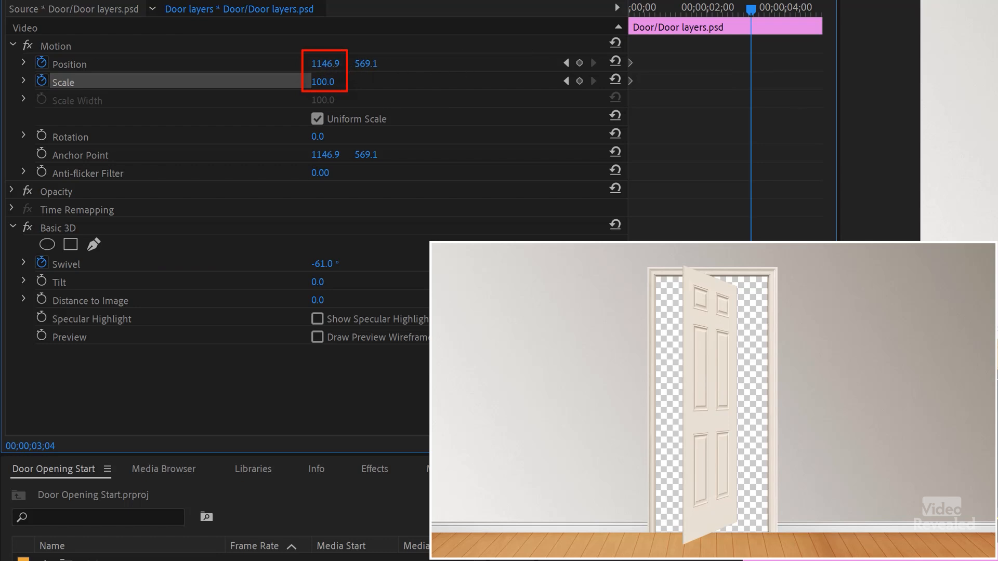
{"action": "left_click_drag", "start_coordinate": [325, 63], "coordinate": [379, 63]}
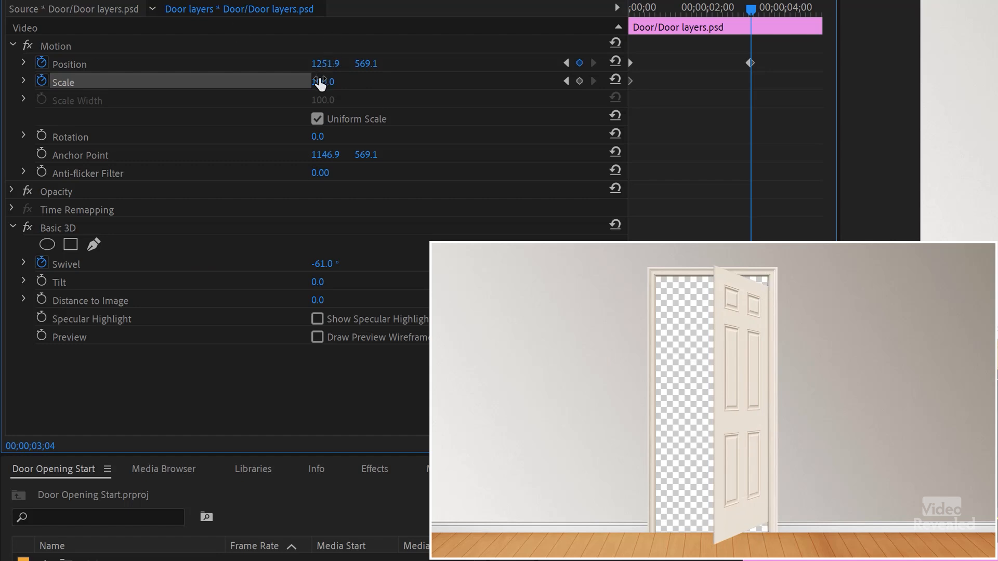
{"action": "left_click_drag", "start_coordinate": [319, 88], "coordinate": [338, 88]}
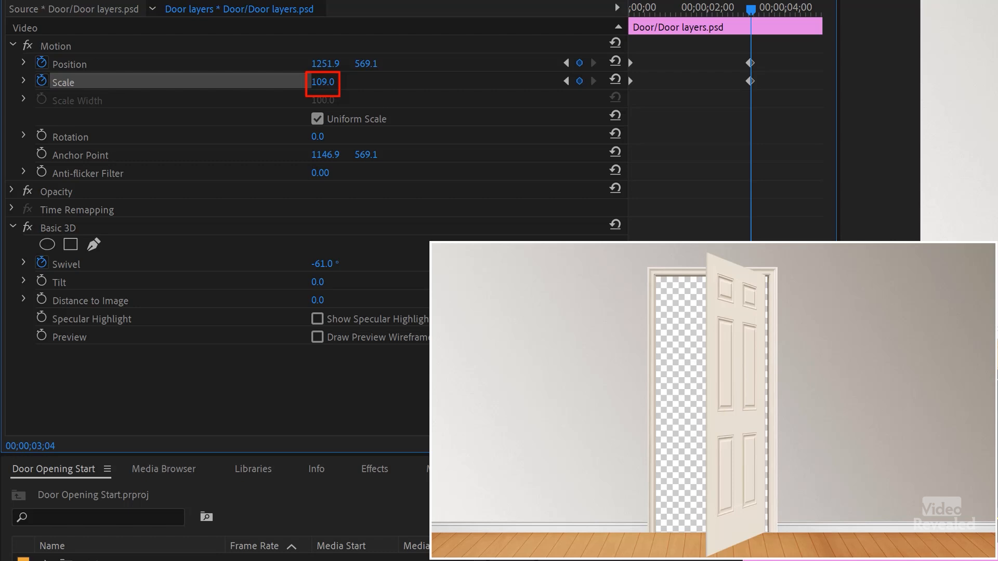
{"action": "left_click_drag", "start_coordinate": [325, 63], "coordinate": [330, 63]}
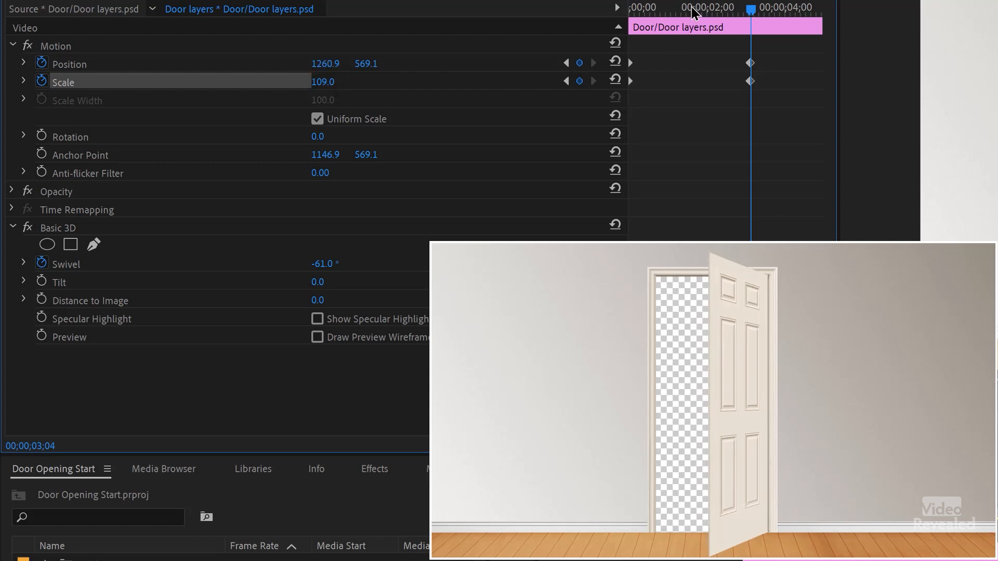
Step: Keyframe the door's horizontal Position at 1198.2 at 00;00;01;28 and 1162.8 at 00;00;01;01 to keep its hinge side aligned
{"action": "key", "text": "Home"}
{"action": "left_click_drag", "start_coordinate": [631, 8], "coordinate": [699, 20]}
{"action": "left_click_drag", "start_coordinate": [328, 63], "coordinate": [318, 64]}
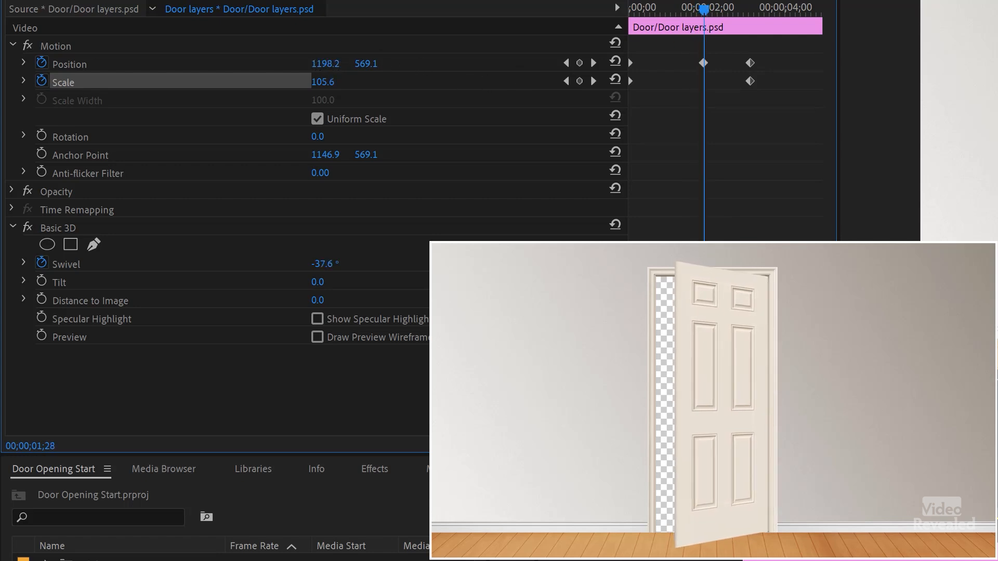
{"action": "left_click_drag", "start_coordinate": [713, 10], "coordinate": [677, 13]}
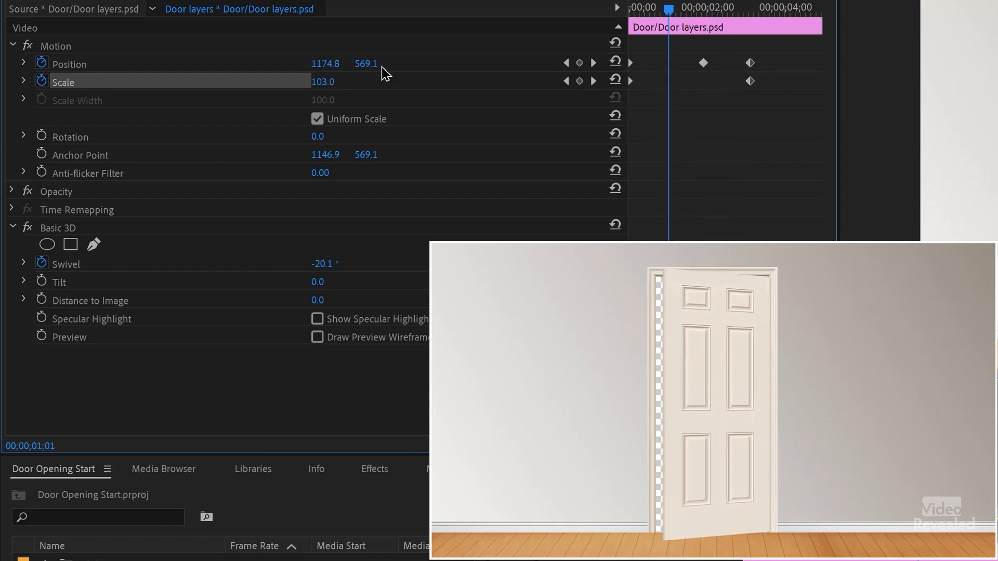
{"action": "left_click_drag", "start_coordinate": [338, 67], "coordinate": [331, 66]}
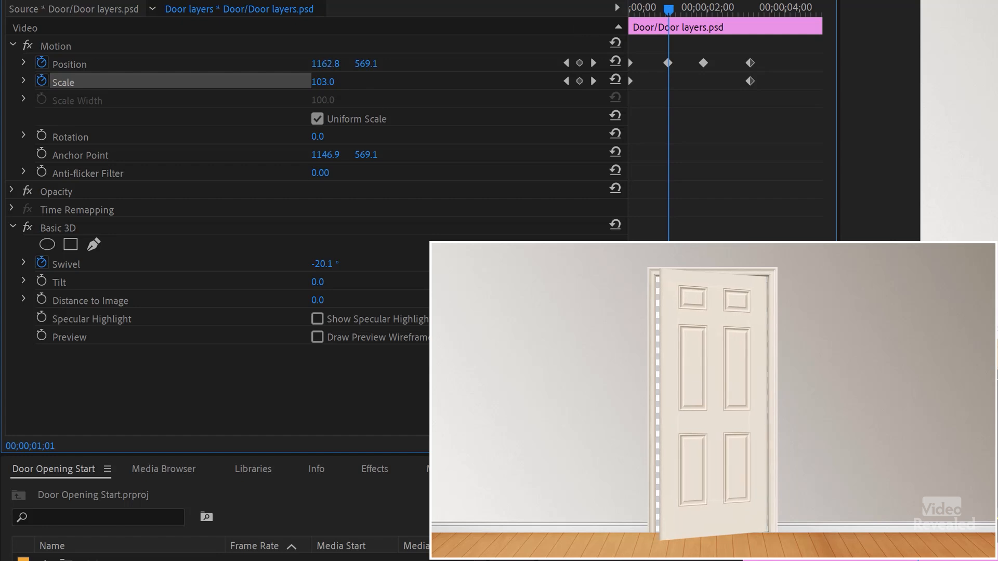
{"action": "left_click_drag", "start_coordinate": [667, 11], "coordinate": [592, 27]}
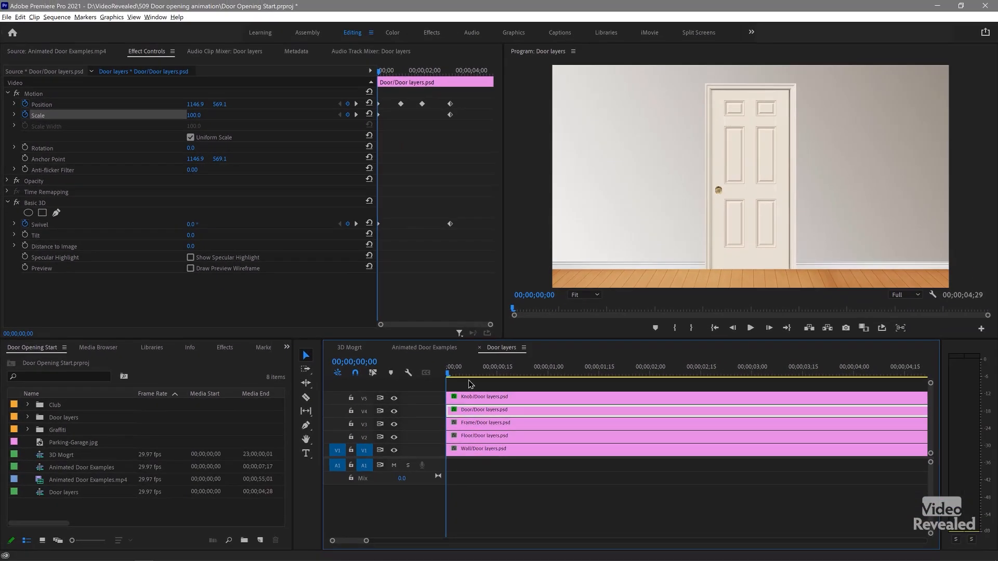
{"action": "left_click_drag", "start_coordinate": [450, 374], "coordinate": [412, 388]}
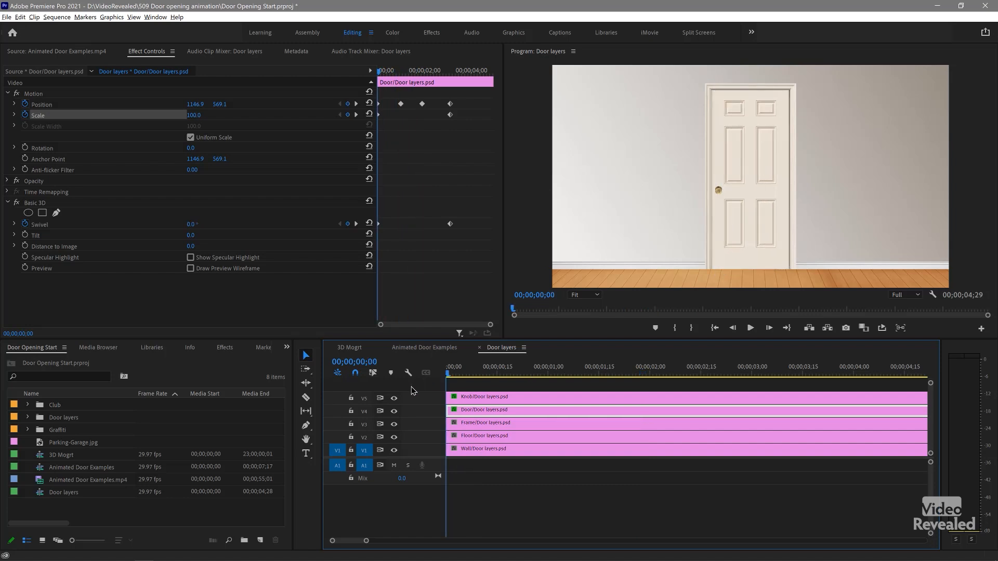
Step: Paste the door layer's Motion and Basic 3D attributes onto the knob layer
{"action": "left_click", "coordinate": [491, 400]}
{"action": "left_click", "coordinate": [337, 82]}
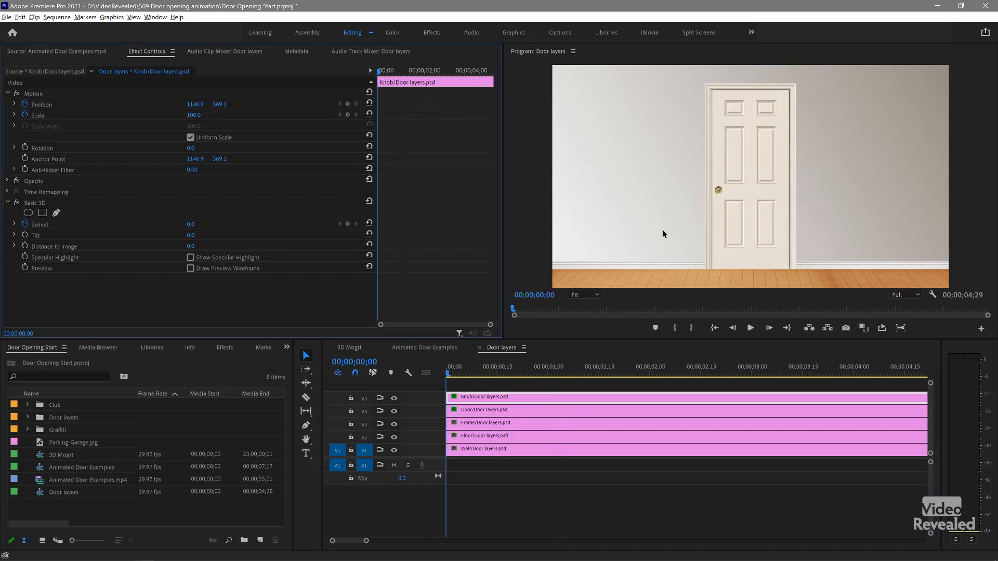
{"action": "right_click", "coordinate": [495, 395]}
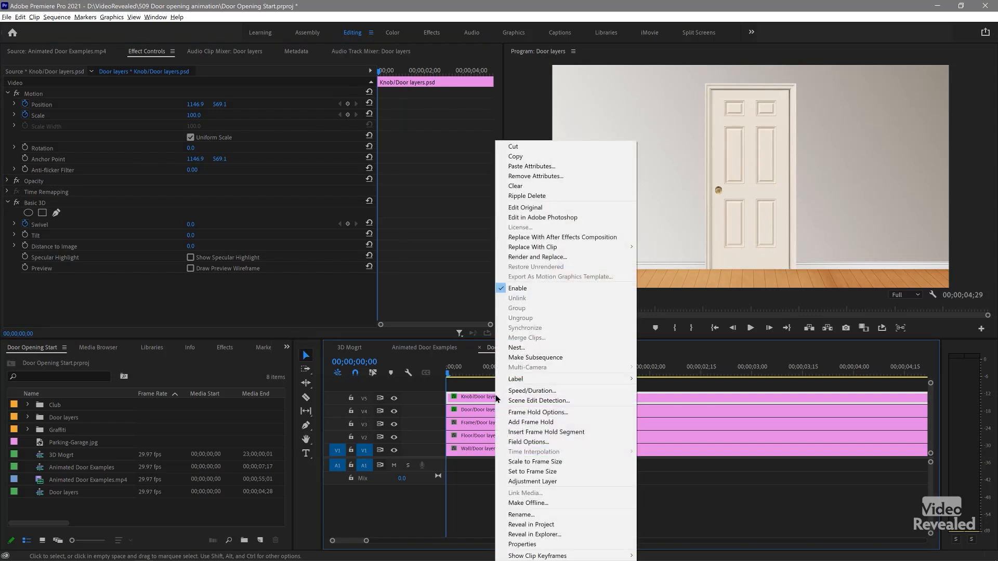
{"action": "left_click", "coordinate": [541, 171]}
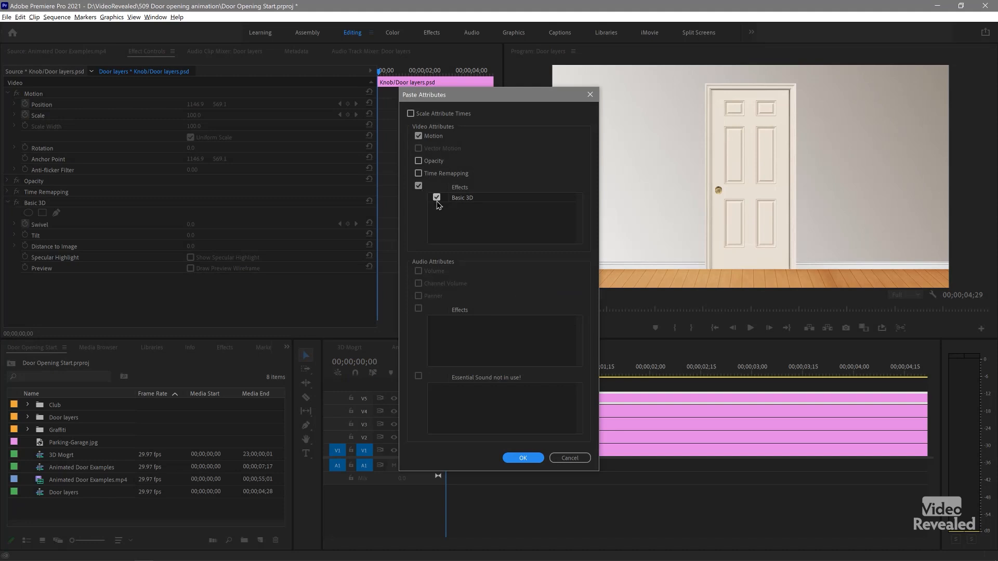
{"action": "left_click", "coordinate": [520, 458]}
Step: Play back the door opening with its knob and examine the knob layer's end keyframes
{"action": "key", "text": "space"}
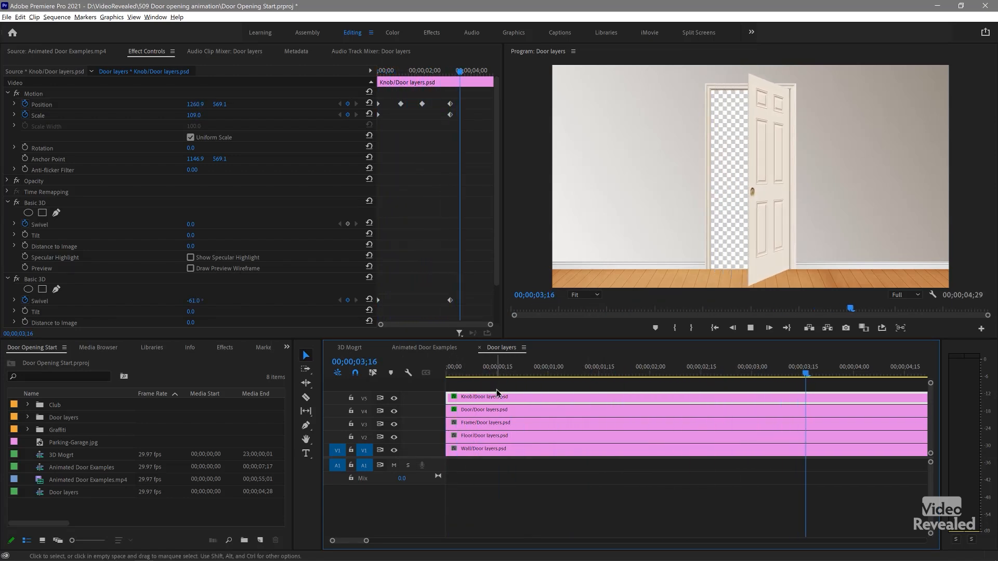
{"action": "key", "text": "space"}
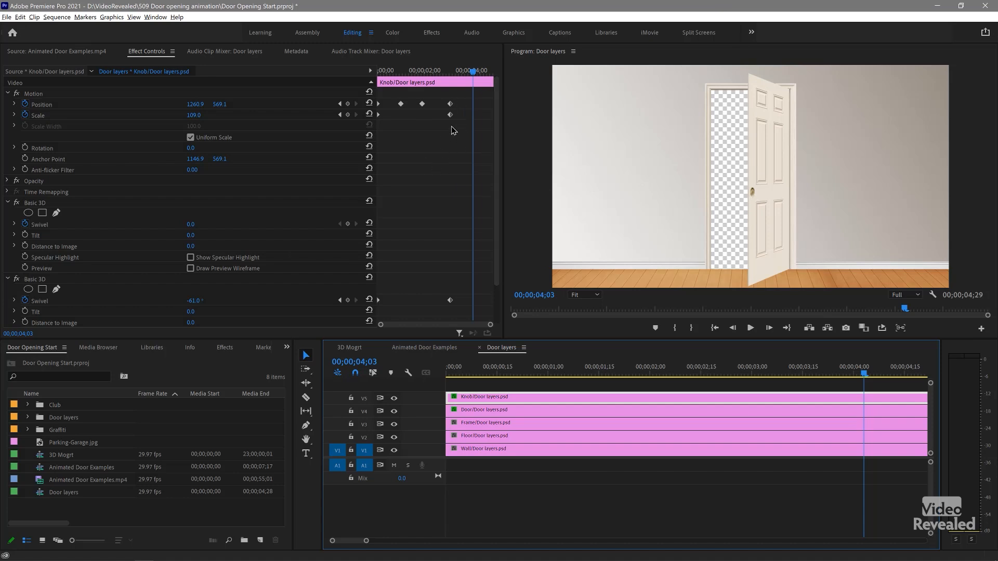
{"action": "left_click_drag", "start_coordinate": [457, 96], "coordinate": [438, 304]}
{"action": "mouse_move", "coordinate": [442, 72]}
{"action": "left_mouse_down"}
{"action": "mouse_move", "coordinate": [364, 81]}
{"action": "mouse_move", "coordinate": [457, 71]}
{"action": "left_mouse_up"}
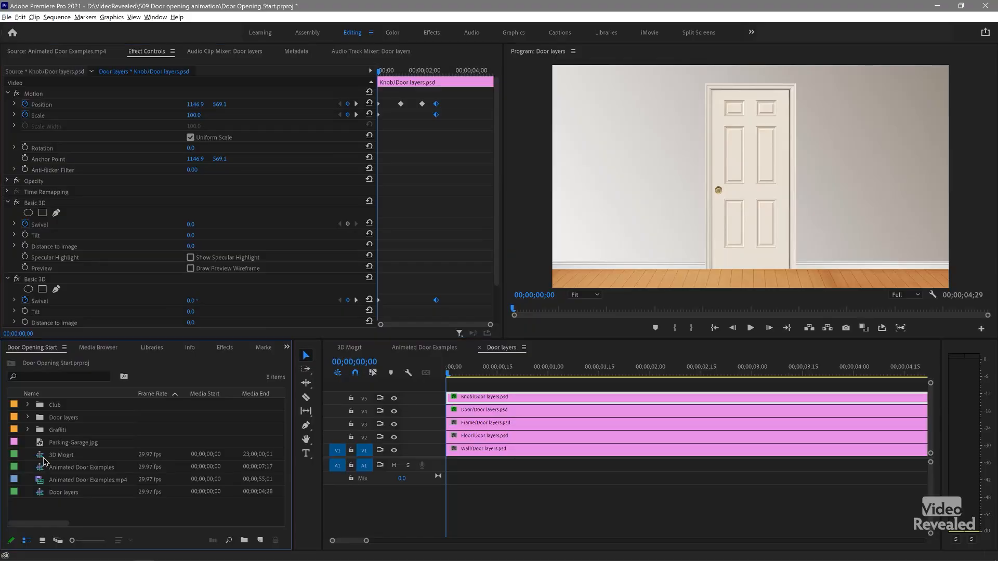
Step: Open the 3D Mogrt sequence and switch to the Graphics workspace
{"action": "left_click", "coordinate": [44, 457]}
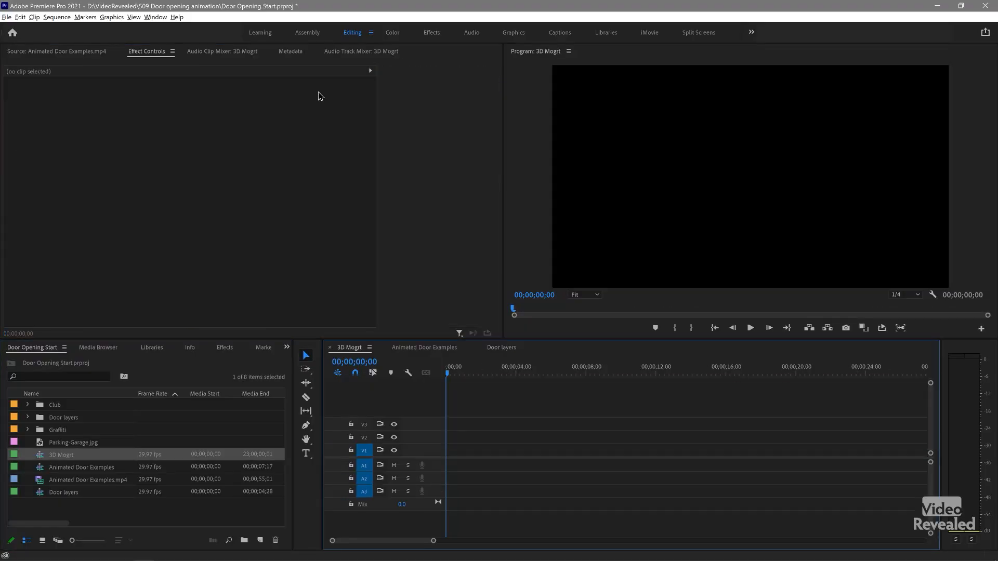
{"action": "left_click", "coordinate": [513, 33]}
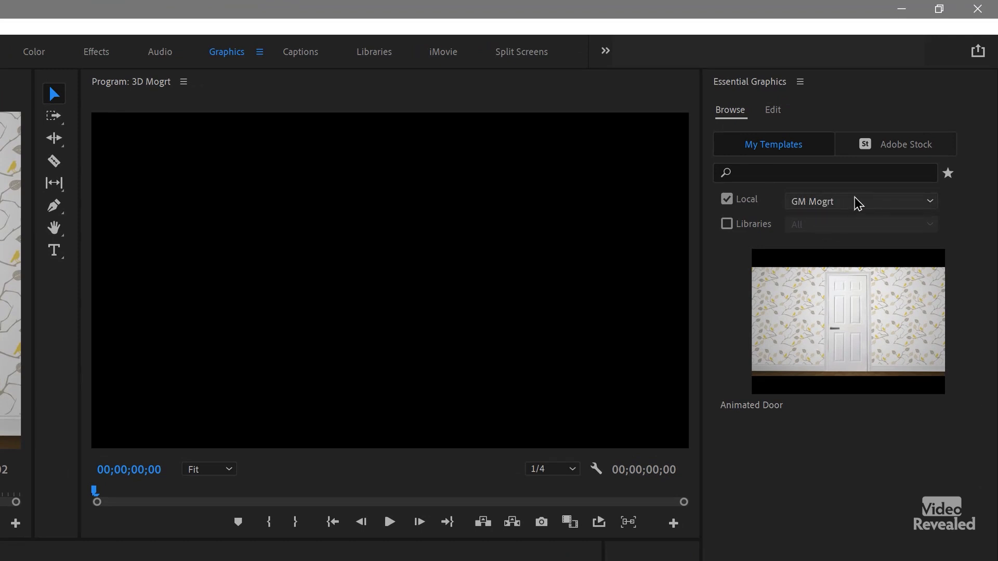
Step: Examine the list of additional template folders managed in Essential Graphics and leave it unchanged
{"action": "left_click", "coordinate": [803, 82]}
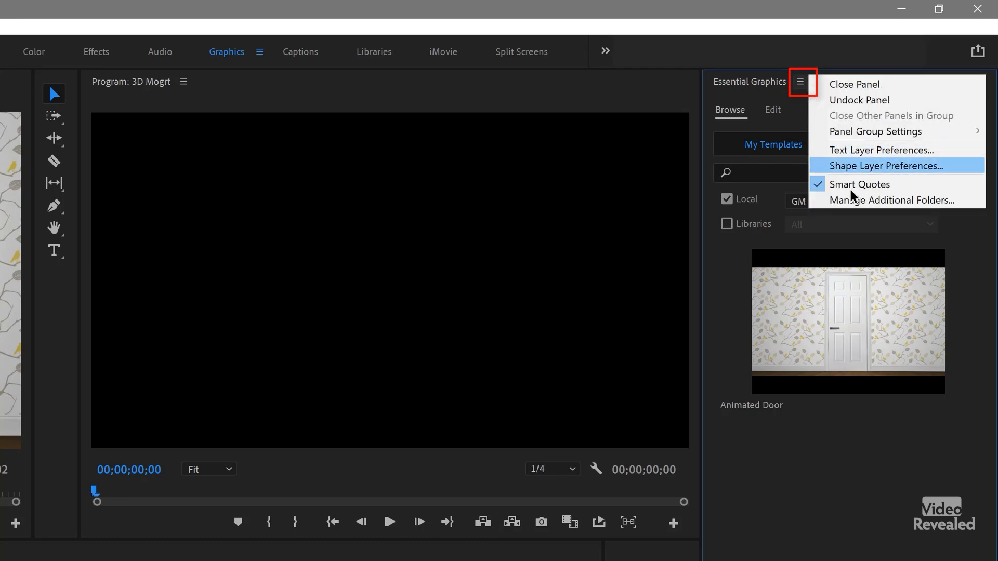
{"action": "left_click", "coordinate": [865, 202]}
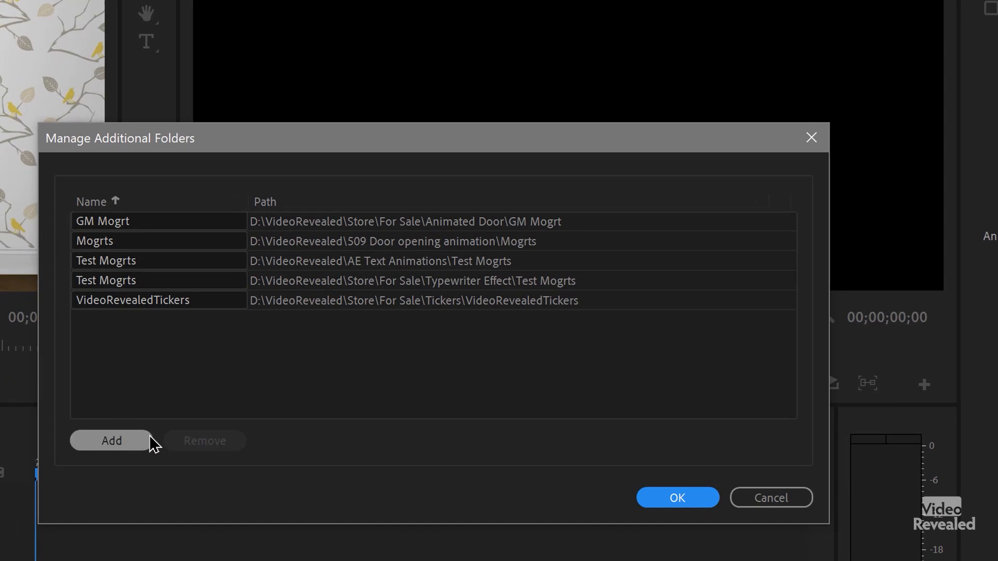
{"action": "left_click", "coordinate": [791, 497]}
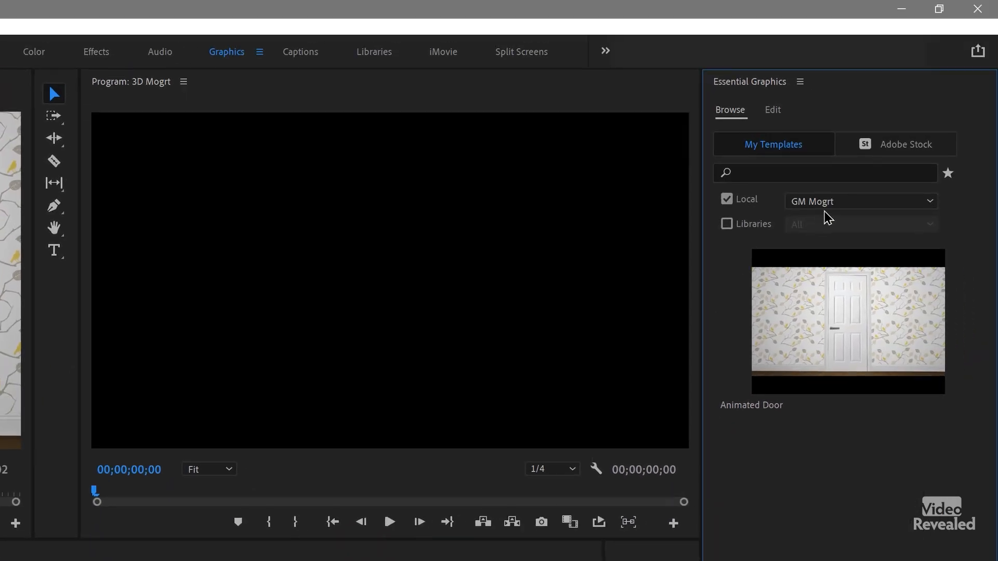
Step: Place the Animated Door template from the local GM Mogrt folder on track V2 at the start of the 3D Mogrt sequence
{"action": "left_click", "coordinate": [827, 204]}
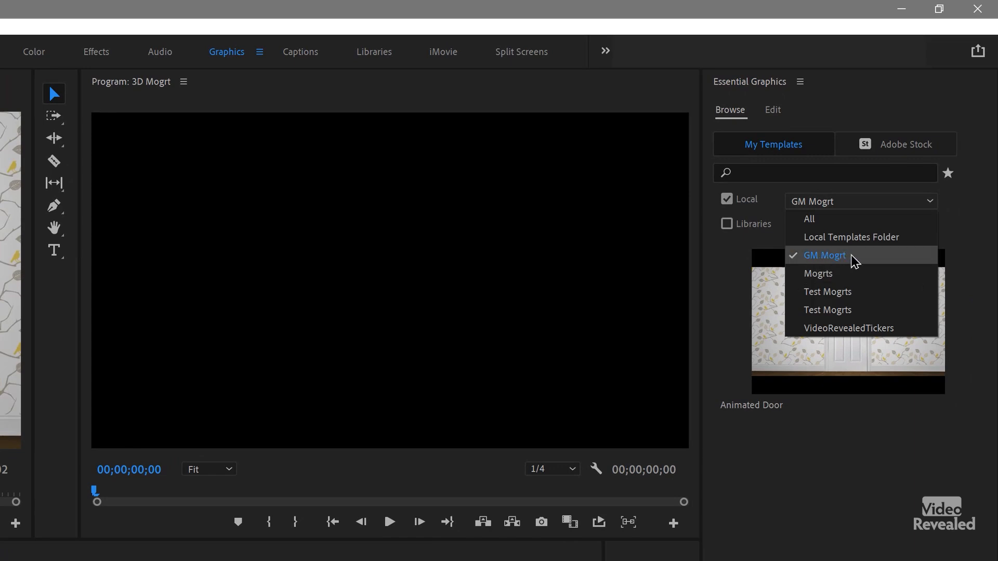
{"action": "left_click", "coordinate": [842, 445]}
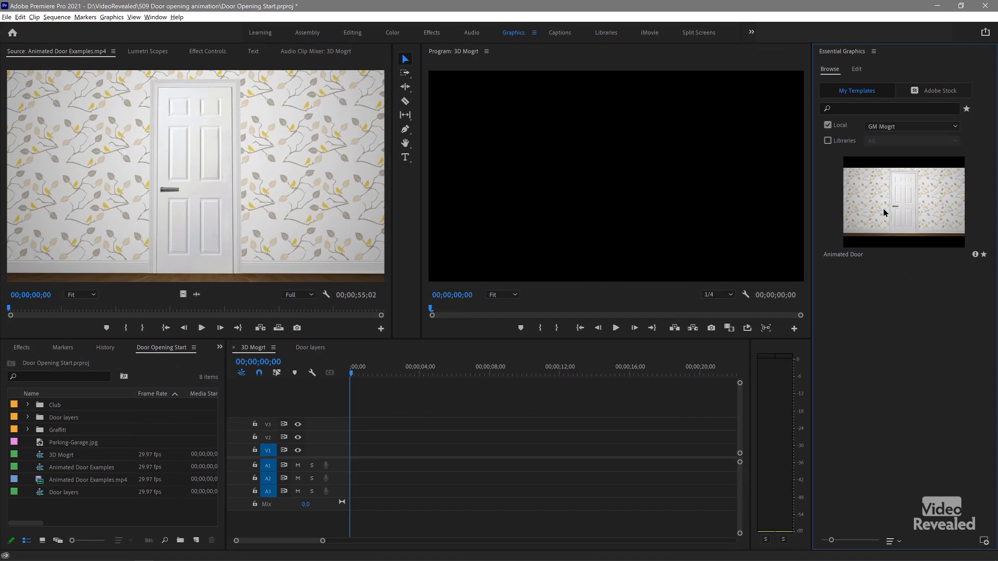
{"action": "left_click", "coordinate": [865, 218]}
{"action": "left_click_drag", "start_coordinate": [534, 368], "coordinate": [349, 442]}
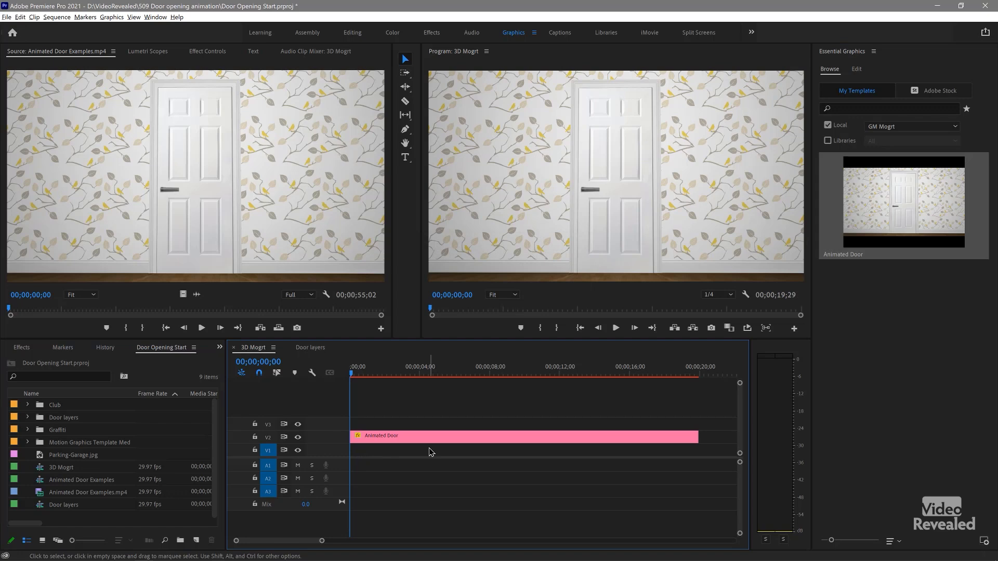
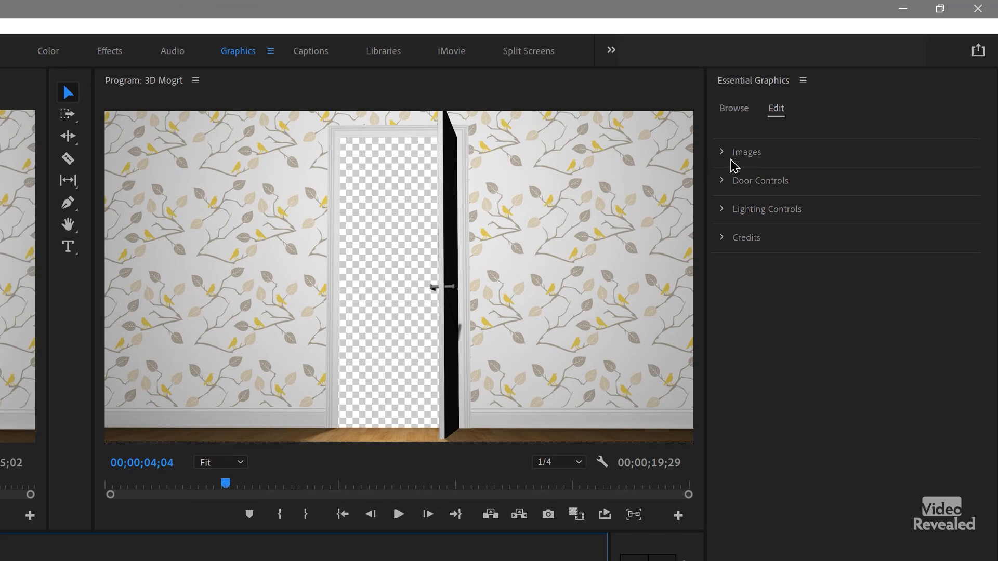
Step: Examine the credits of the Animated Door template
{"action": "left_click", "coordinate": [725, 243]}
{"action": "left_click", "coordinate": [725, 243]}
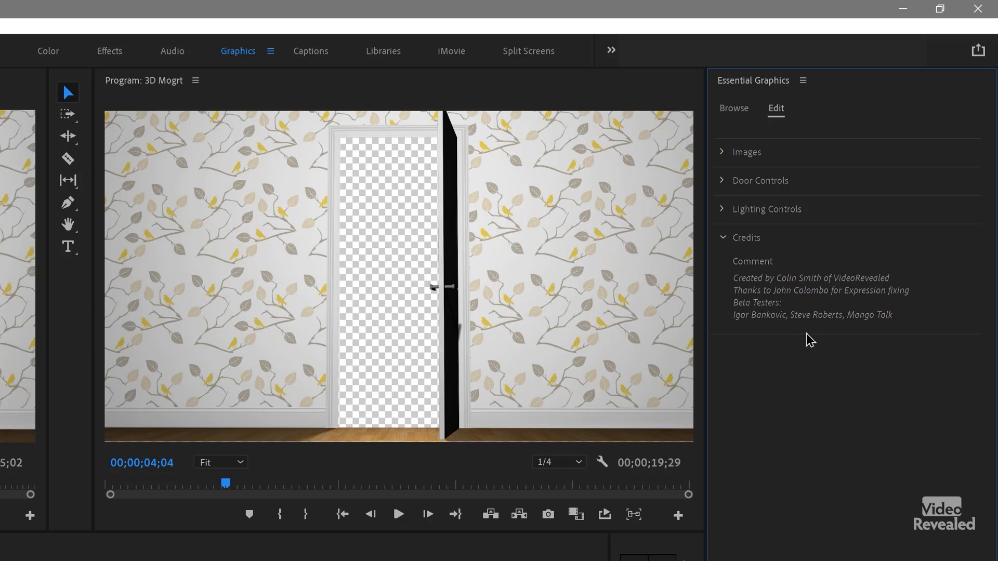
{"action": "left_click", "coordinate": [727, 240]}
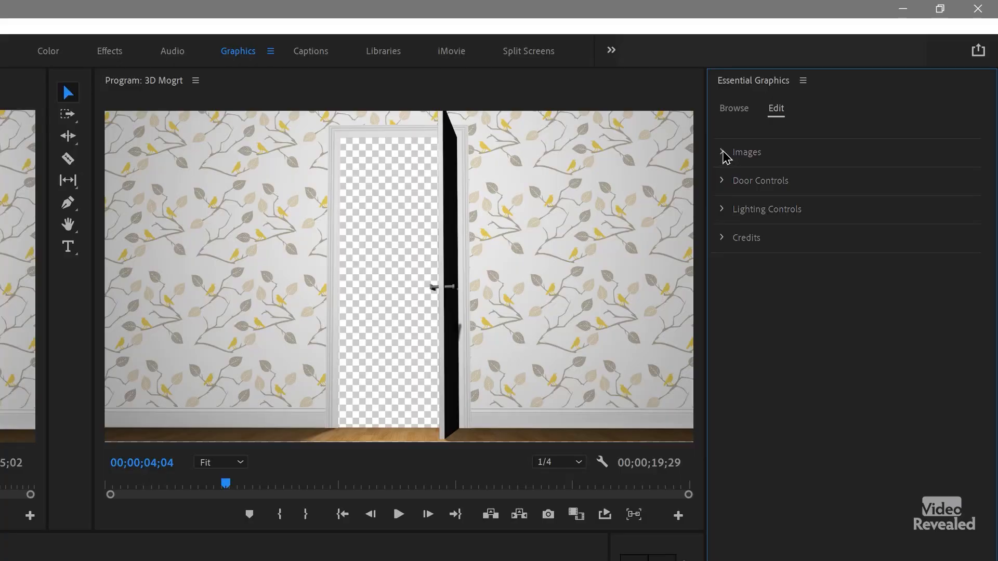
Step: Replace the template's Wall image with wall.jpg from the Graffiti folder
{"action": "left_click", "coordinate": [724, 153]}
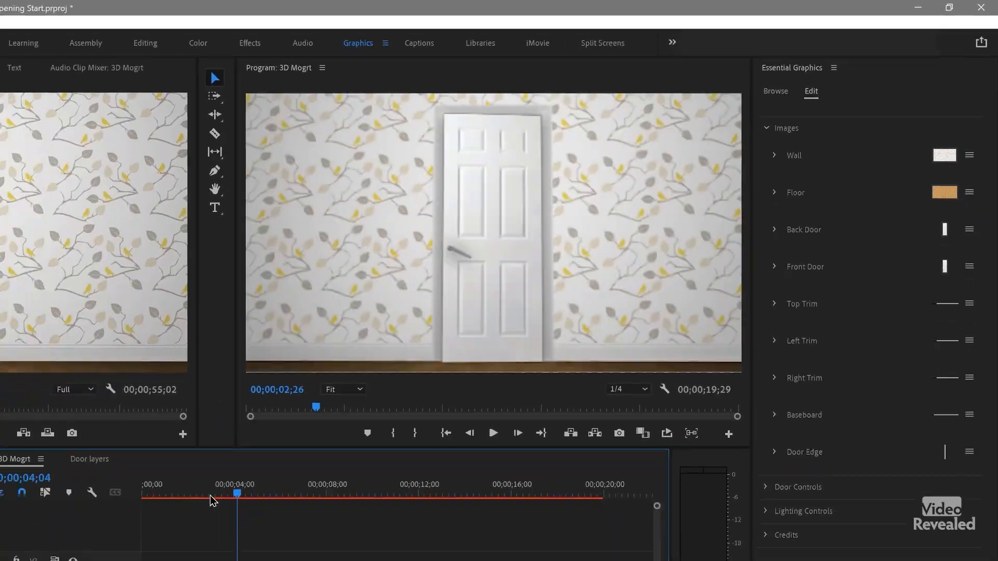
{"action": "left_click_drag", "start_coordinate": [214, 501], "coordinate": [129, 556]}
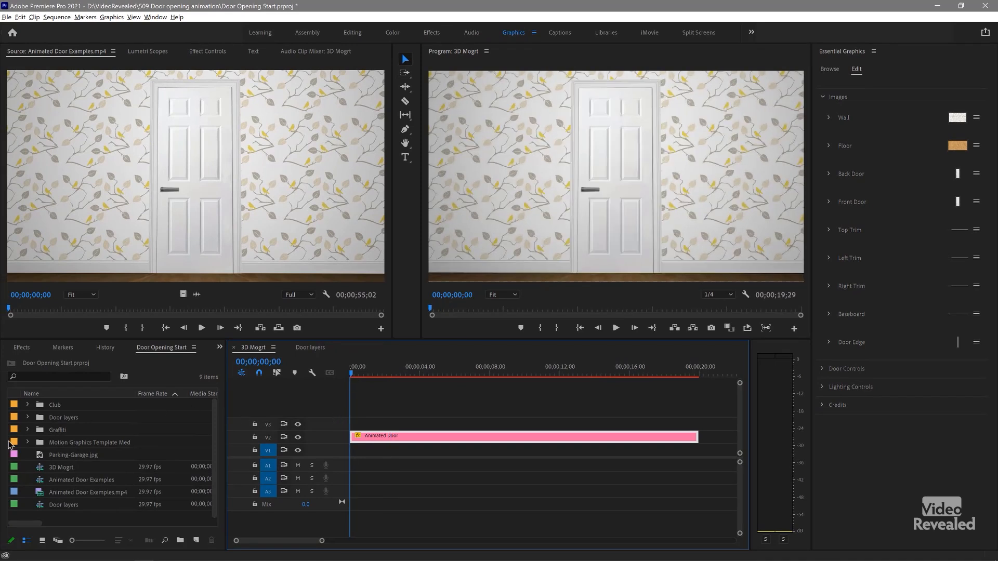
{"action": "left_click", "coordinate": [29, 431]}
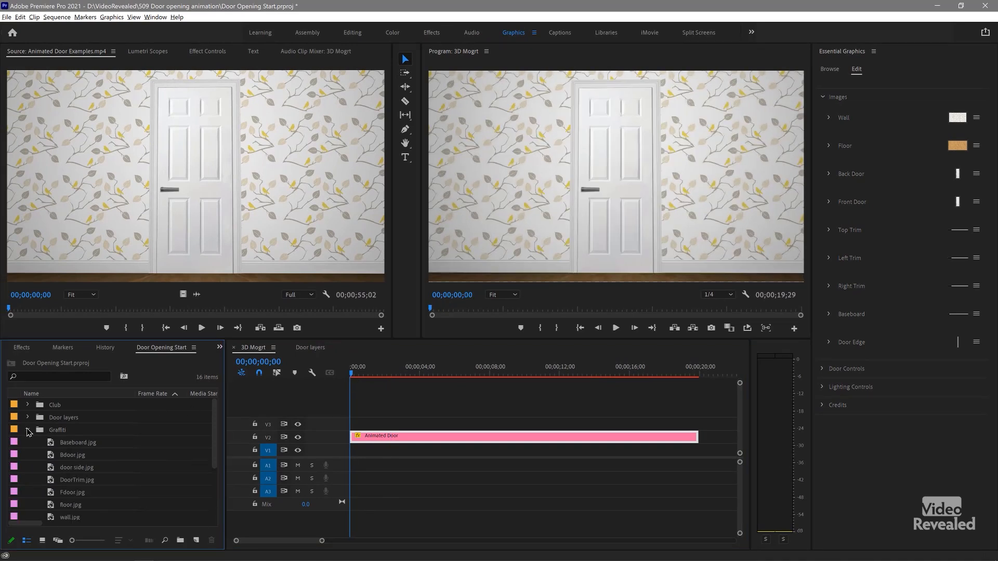
{"action": "scroll", "coordinate": [145, 424], "scroll_direction": "down", "scroll_amount": 1}
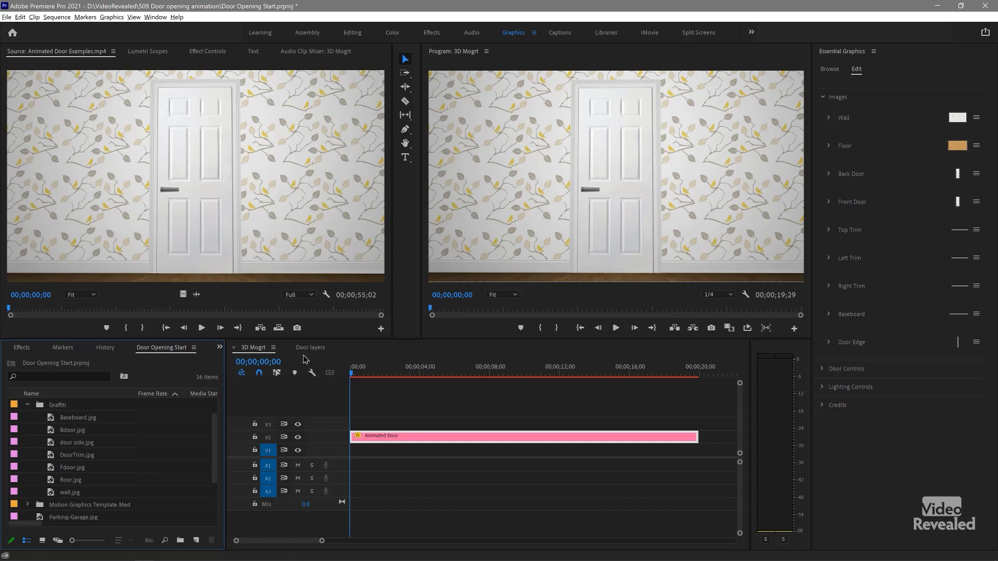
{"action": "left_click_drag", "start_coordinate": [52, 498], "coordinate": [861, 125]}
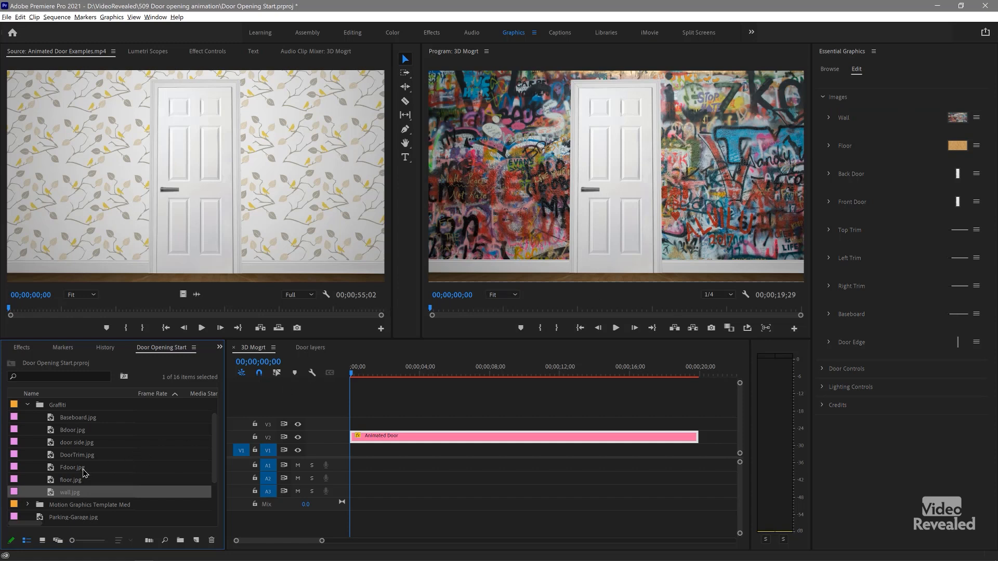
Step: Replace the Front Door image with Fdoor.jpg and the Back Door image with Bdoor.jpg
{"action": "left_click", "coordinate": [52, 471]}
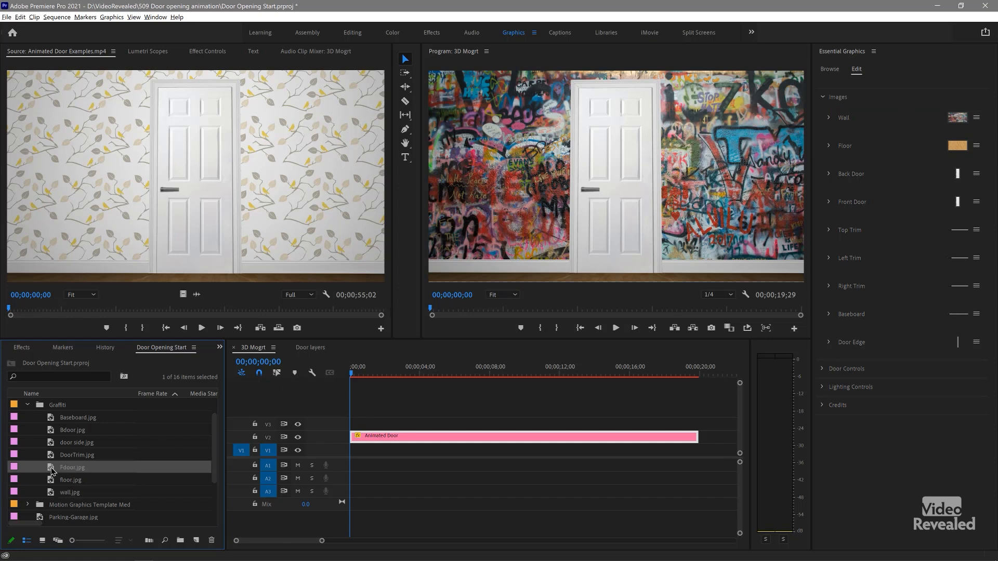
{"action": "left_click_drag", "start_coordinate": [53, 471], "coordinate": [881, 209]}
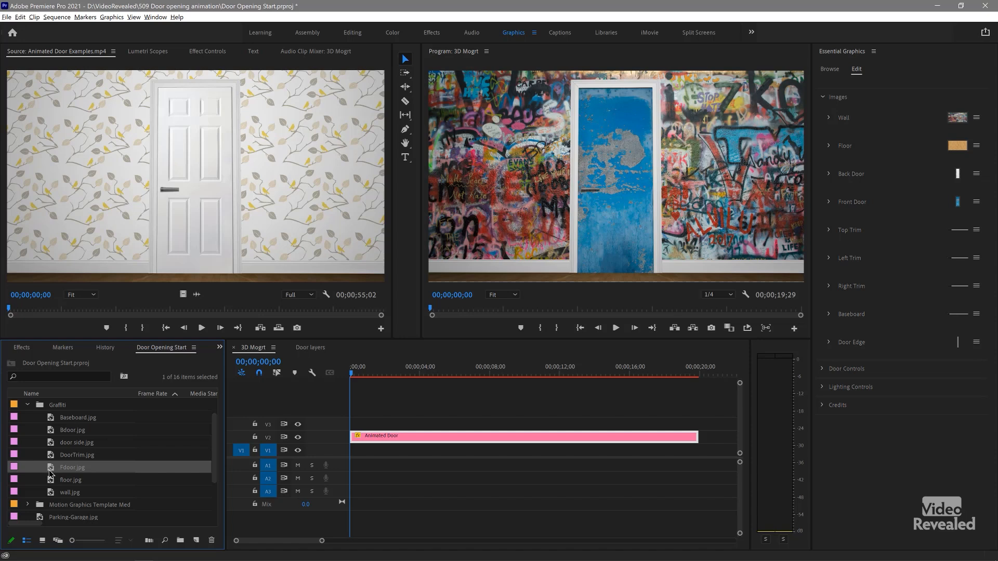
{"action": "left_click", "coordinate": [53, 431]}
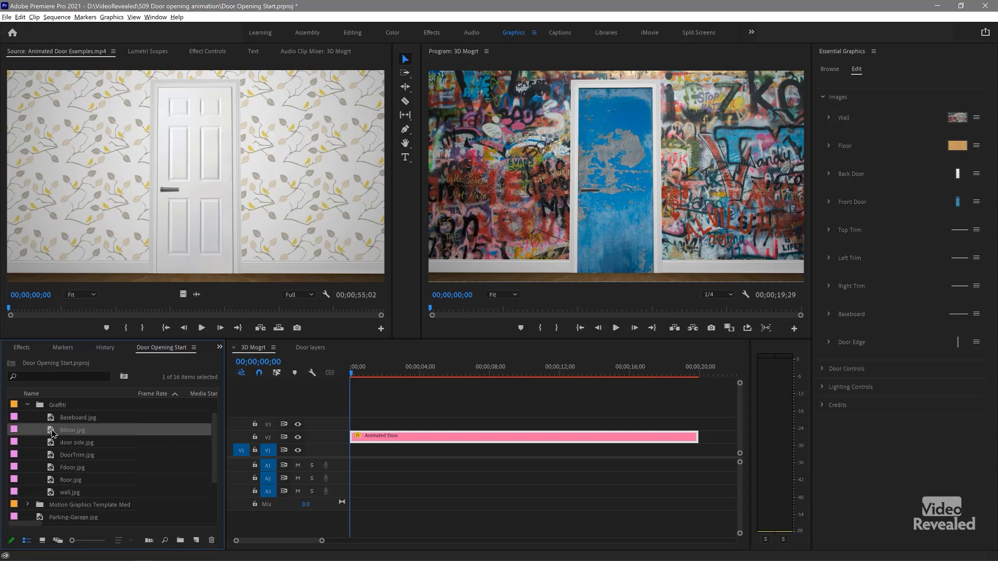
{"action": "left_click_drag", "start_coordinate": [54, 433], "coordinate": [855, 178]}
Step: Replace the Top Trim, Left Trim and Right Trim images with DoorTrim.jpg
{"action": "left_click_drag", "start_coordinate": [52, 457], "coordinate": [857, 234]}
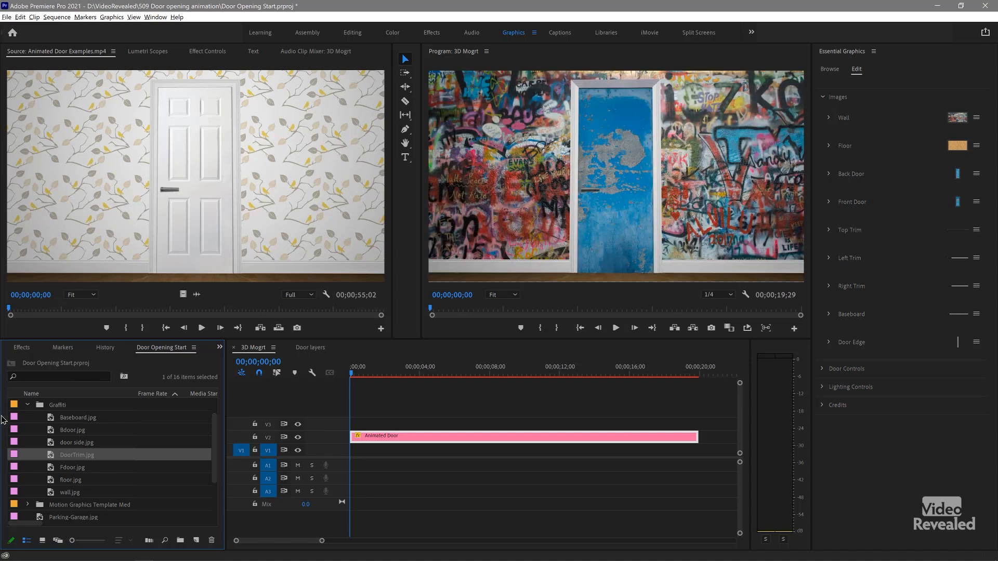
{"action": "left_click_drag", "start_coordinate": [258, 425], "coordinate": [858, 260]}
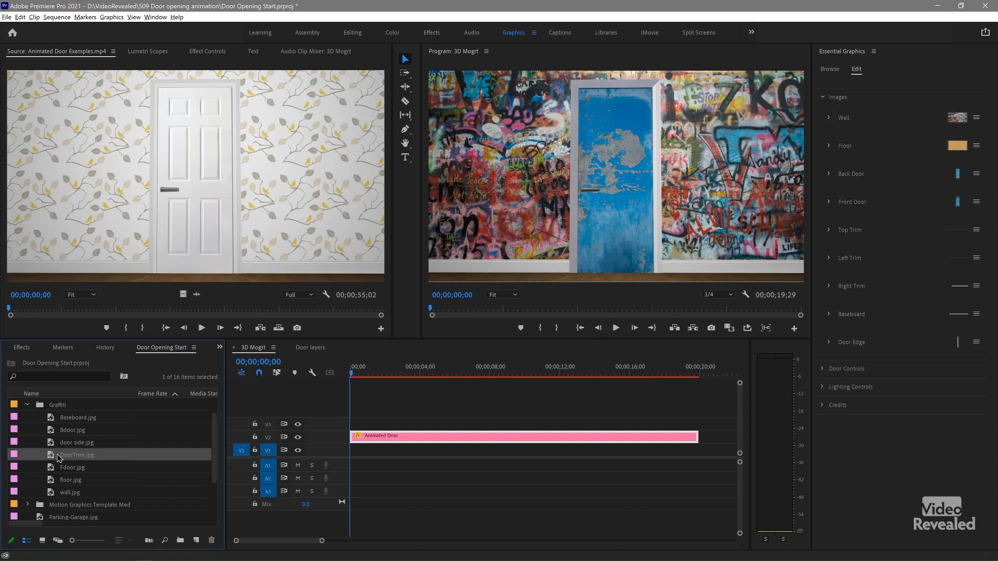
{"action": "left_click_drag", "start_coordinate": [782, 294], "coordinate": [867, 289]}
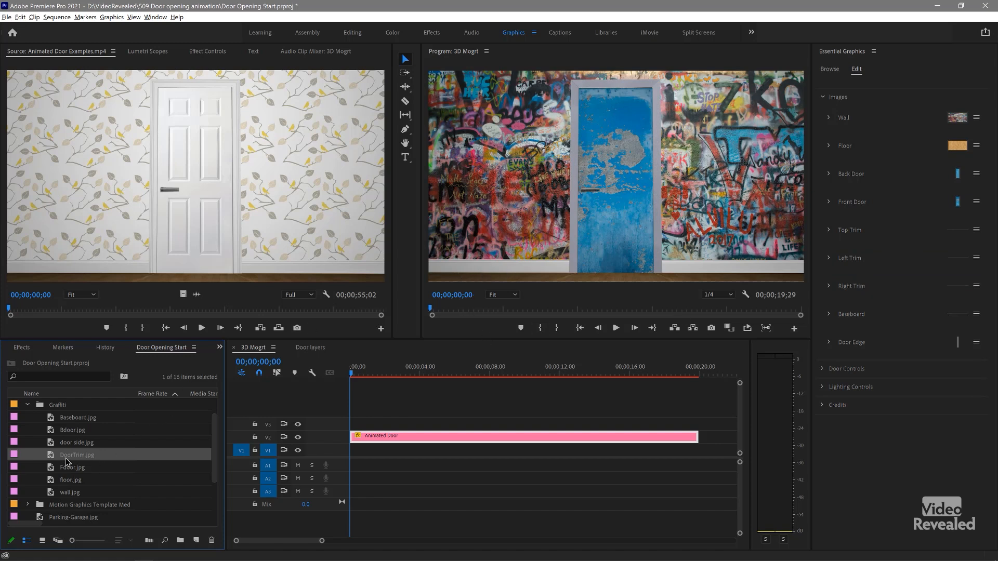
Step: Replace the Baseboard image with Baseboard.jpg and the Floor image with floor.jpg
{"action": "left_click", "coordinate": [51, 422]}
{"action": "left_click_drag", "start_coordinate": [750, 315], "coordinate": [858, 312]}
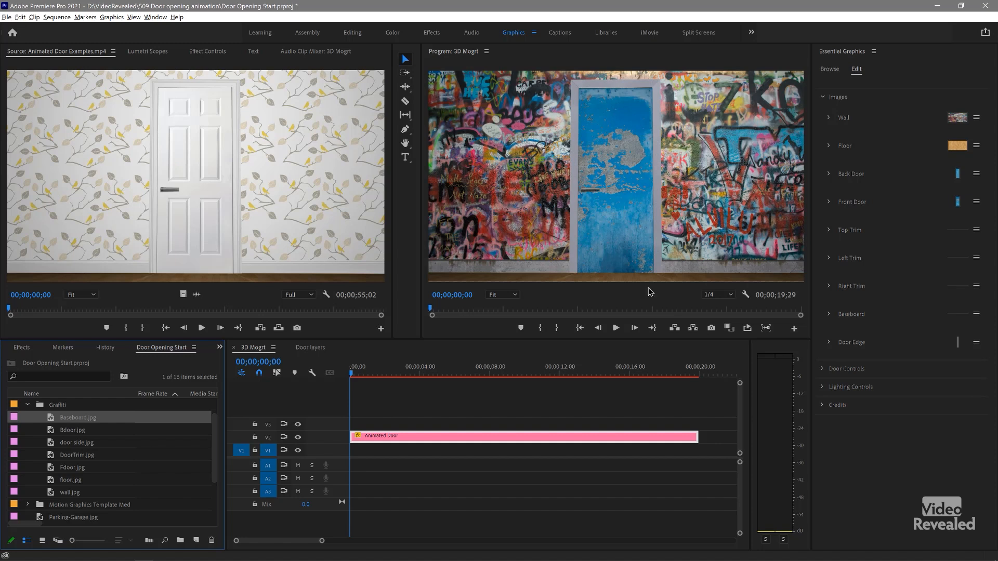
{"action": "left_click", "coordinate": [54, 484]}
{"action": "left_click_drag", "start_coordinate": [84, 472], "coordinate": [855, 156]}
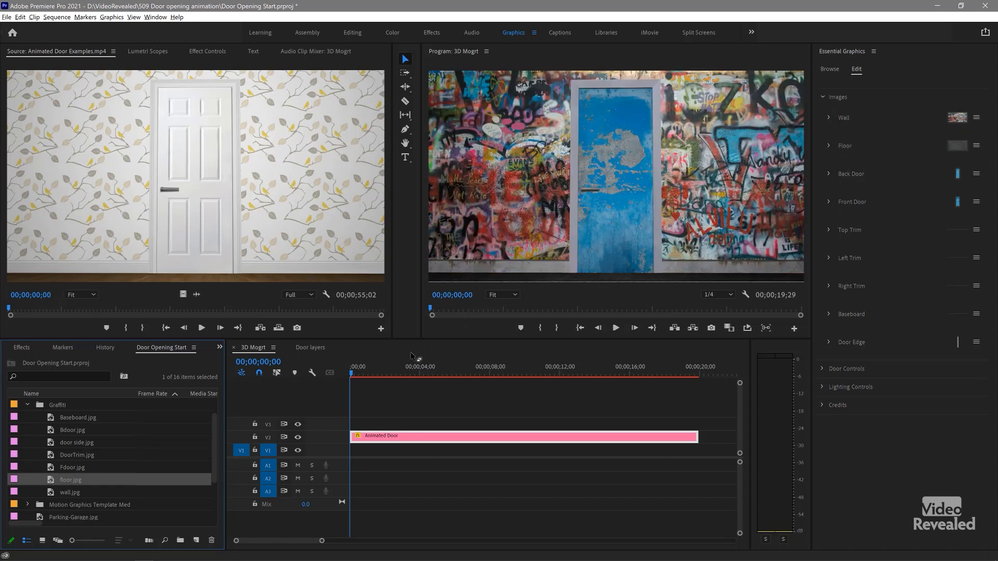
Step: With the door open at 00;00;05;10, place Parking-Garage.jpg on V1 beneath the Animated Door clip and extend it to match that clip's length
{"action": "left_click_drag", "start_coordinate": [362, 374], "coordinate": [445, 382]}
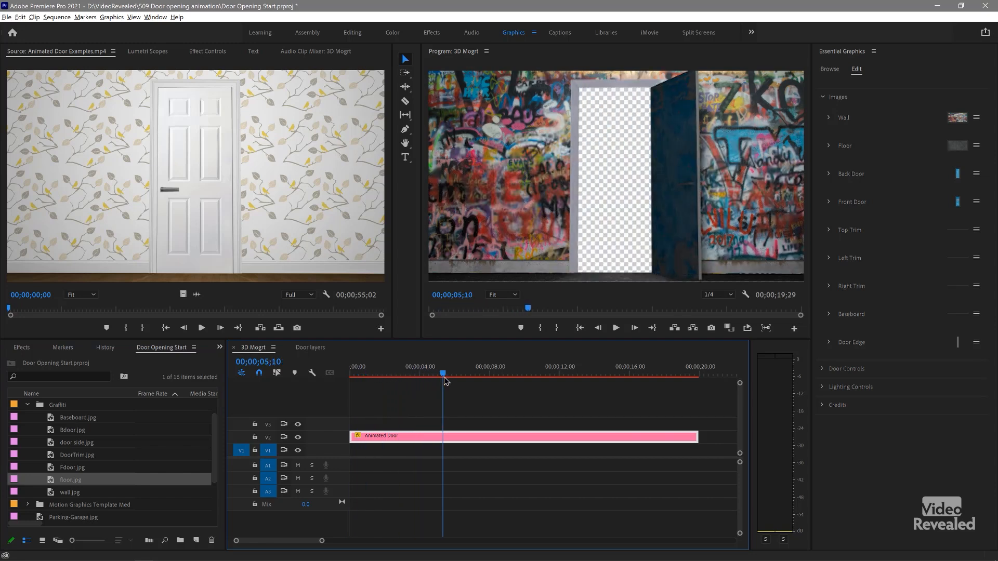
{"action": "left_click", "coordinate": [27, 406]}
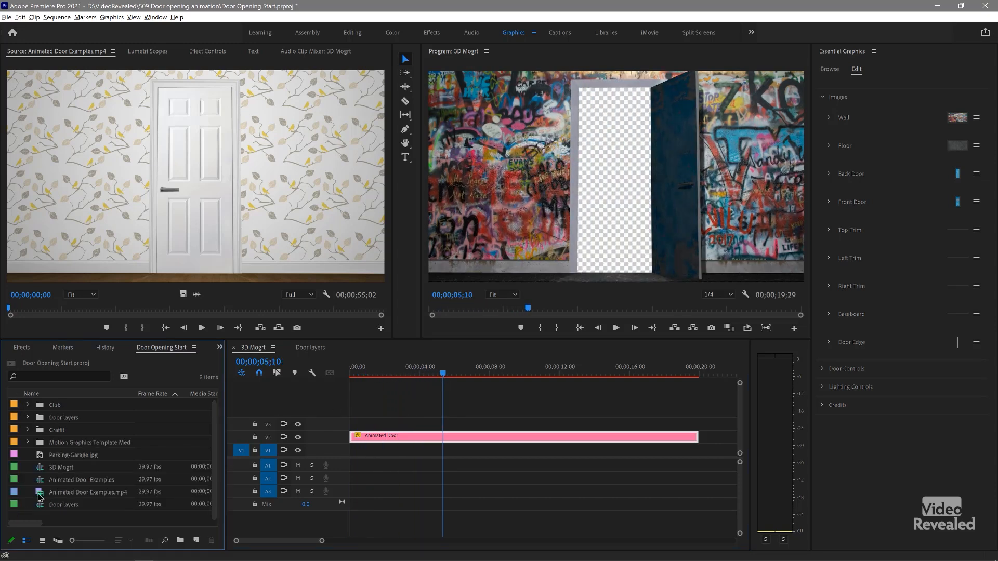
{"action": "left_click_drag", "start_coordinate": [41, 460], "coordinate": [331, 453]}
{"action": "left_click_drag", "start_coordinate": [435, 450], "coordinate": [698, 456]}
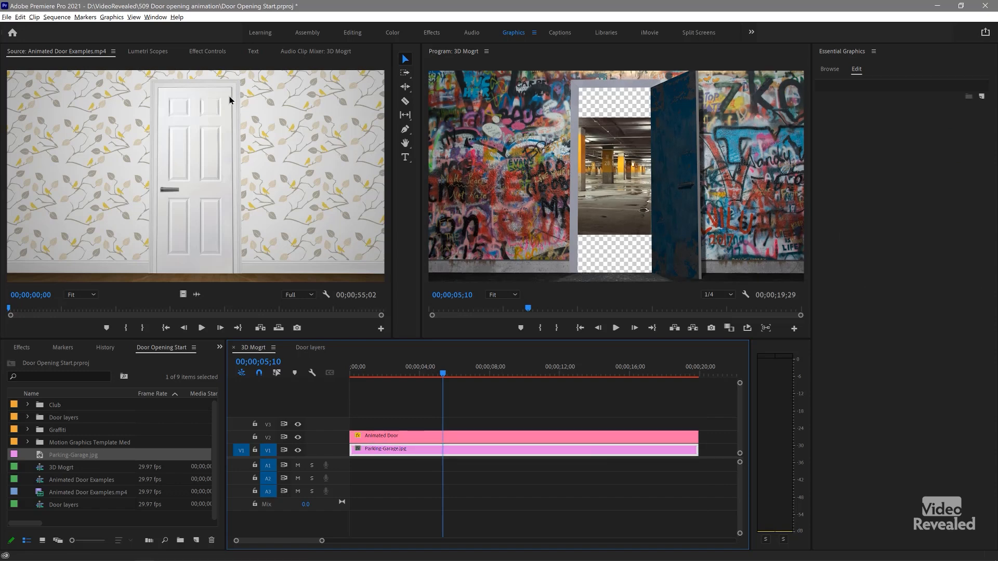
Step: Scale the Parking-Garage.jpg clip to 197 and play back the door opening from 00;00;02;26
{"action": "left_click", "coordinate": [148, 51]}
{"action": "left_click", "coordinate": [213, 51]}
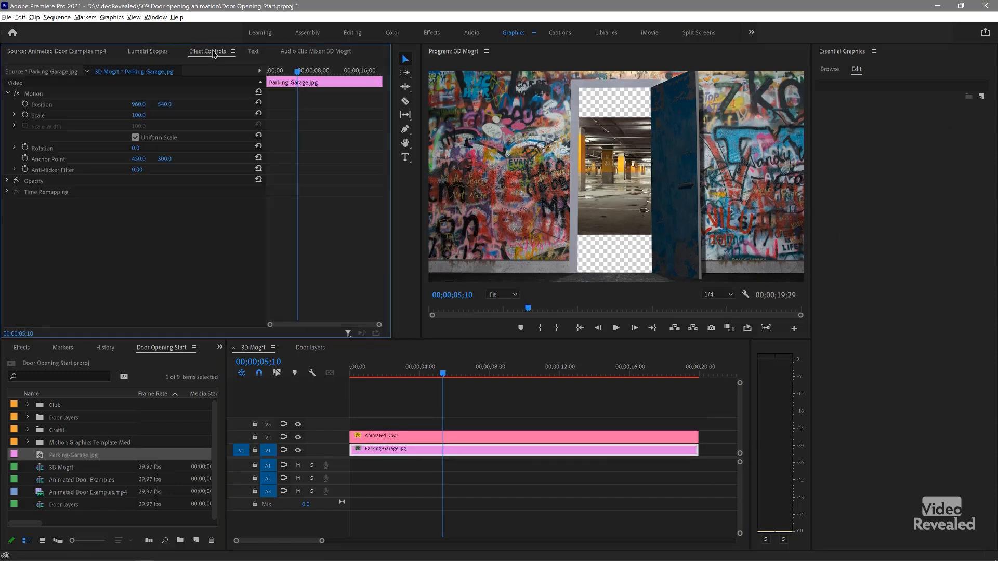
{"action": "left_click_drag", "start_coordinate": [138, 115], "coordinate": [180, 115]}
{"action": "left_click_drag", "start_coordinate": [438, 372], "coordinate": [399, 373]}
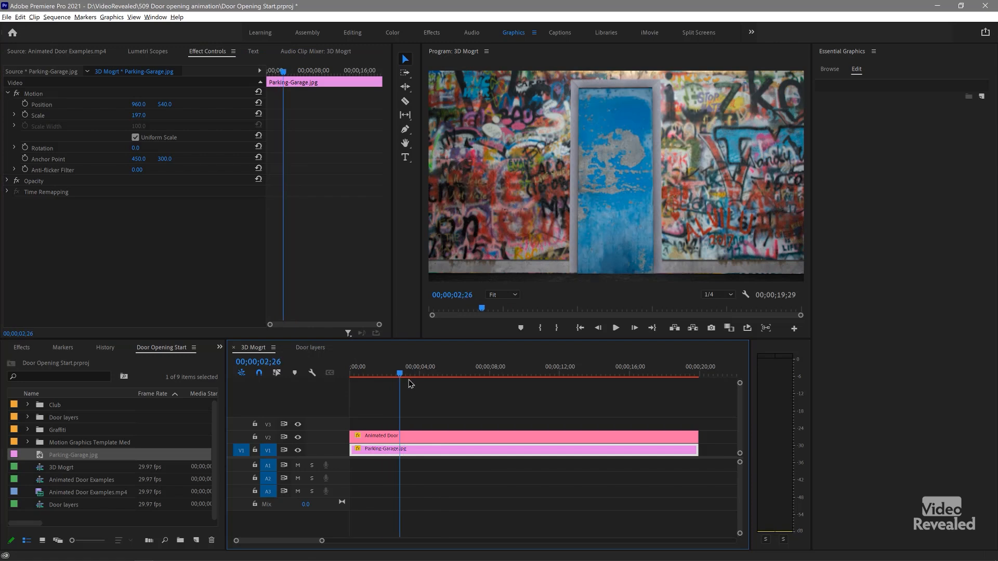
{"action": "key", "text": "space"}
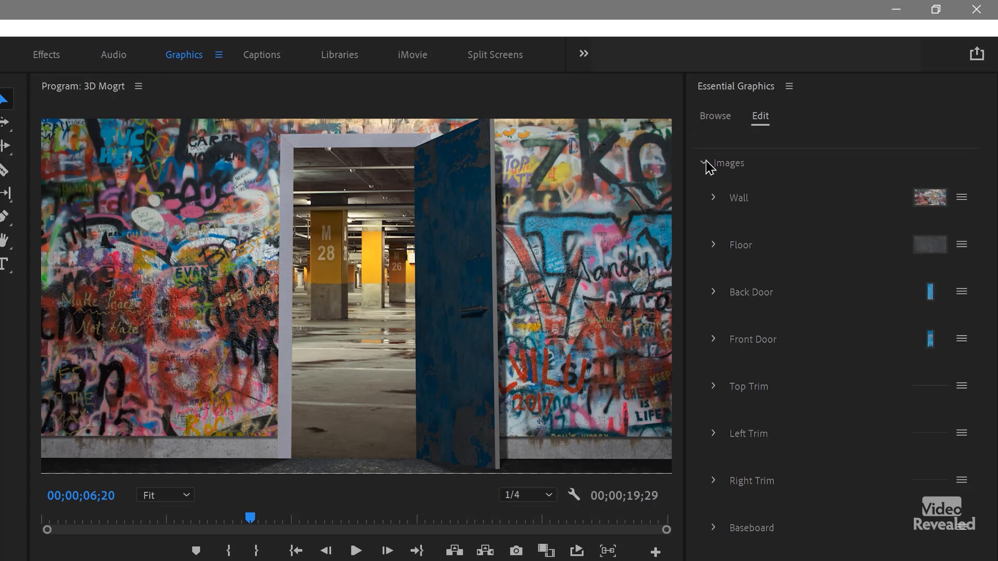
Step: Open the template's lighting controls and switch the rear and front shadows off and on to compare their effect
{"action": "left_click", "coordinate": [707, 165]}
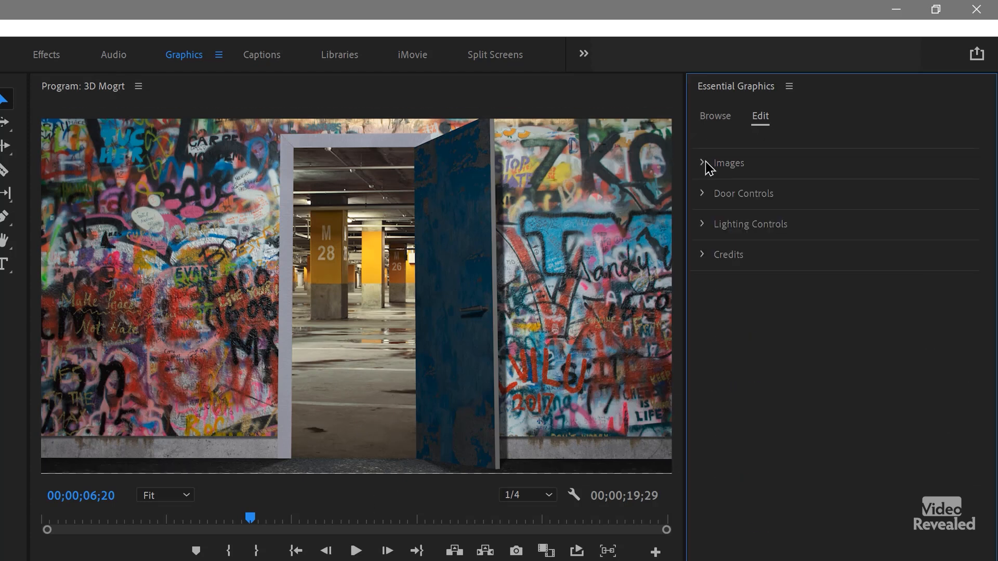
{"action": "left_click", "coordinate": [704, 226]}
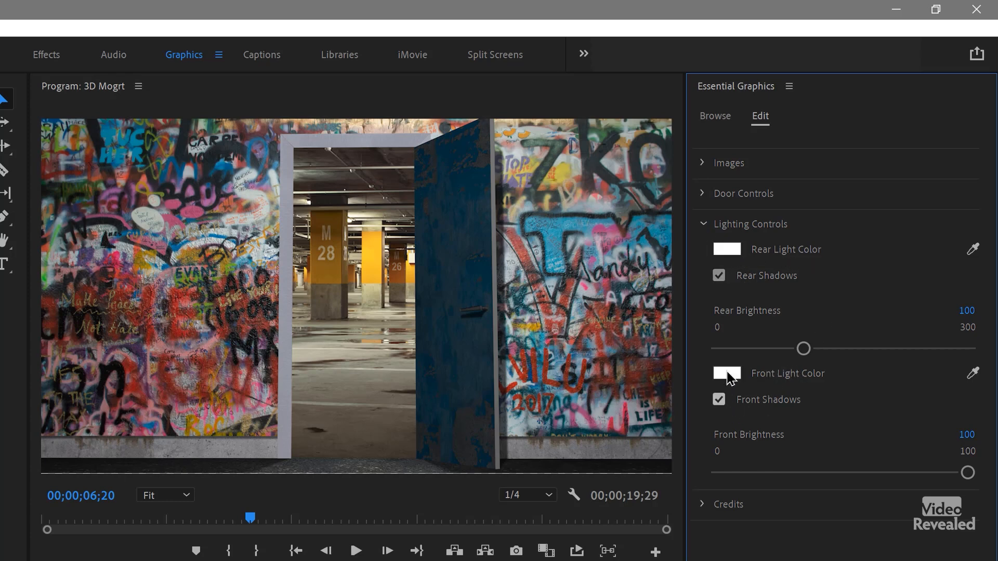
{"action": "left_click", "coordinate": [720, 276]}
{"action": "left_click", "coordinate": [720, 277]}
{"action": "left_click", "coordinate": [720, 277]}
{"action": "left_click", "coordinate": [720, 277]}
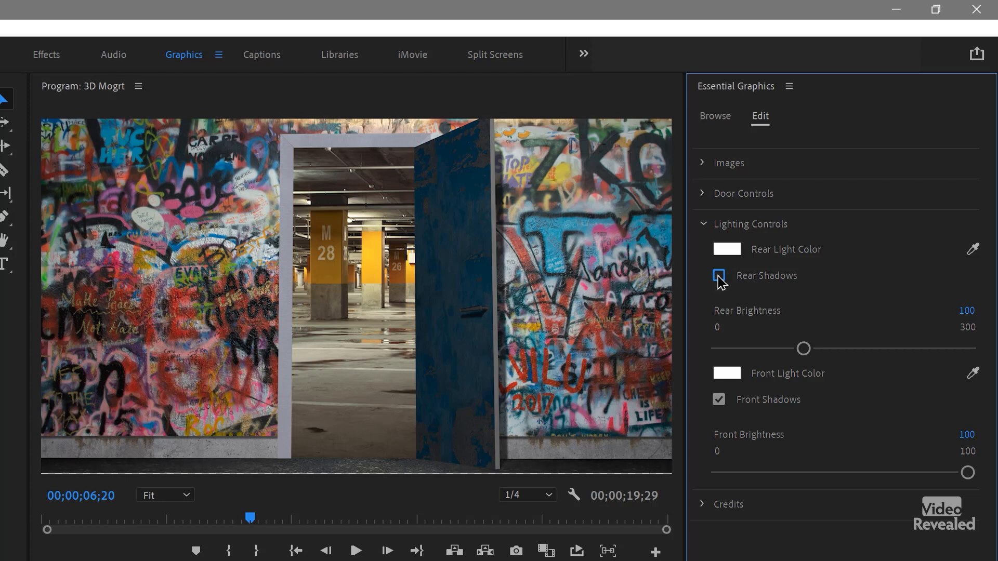
{"action": "left_click", "coordinate": [719, 400]}
{"action": "left_click", "coordinate": [718, 400]}
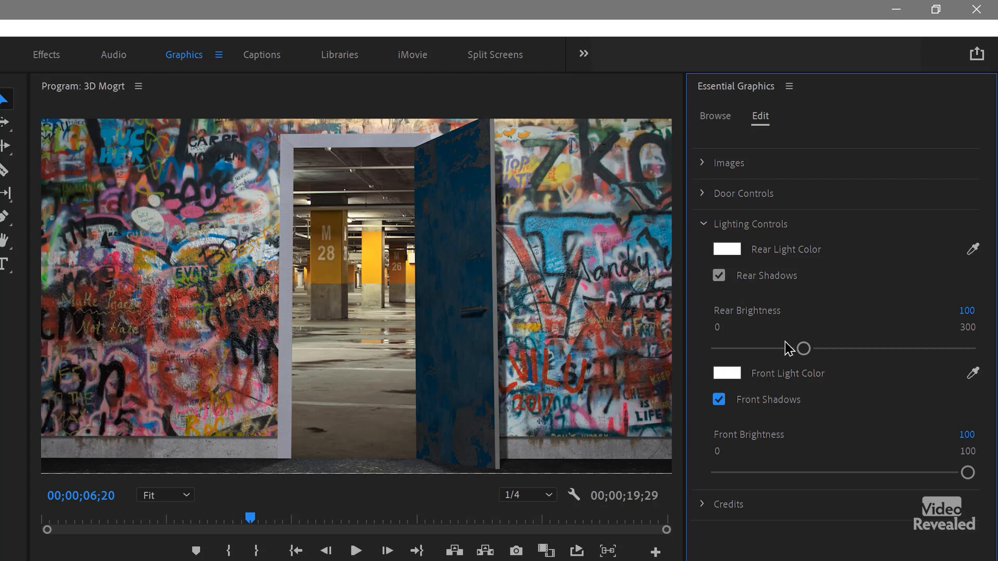
Step: Set the rear brightness to 118 and the rear light color to a warm yellow with hue 42°, saturation 45% and brightness 100%
{"action": "left_click_drag", "start_coordinate": [803, 349], "coordinate": [708, 357]}
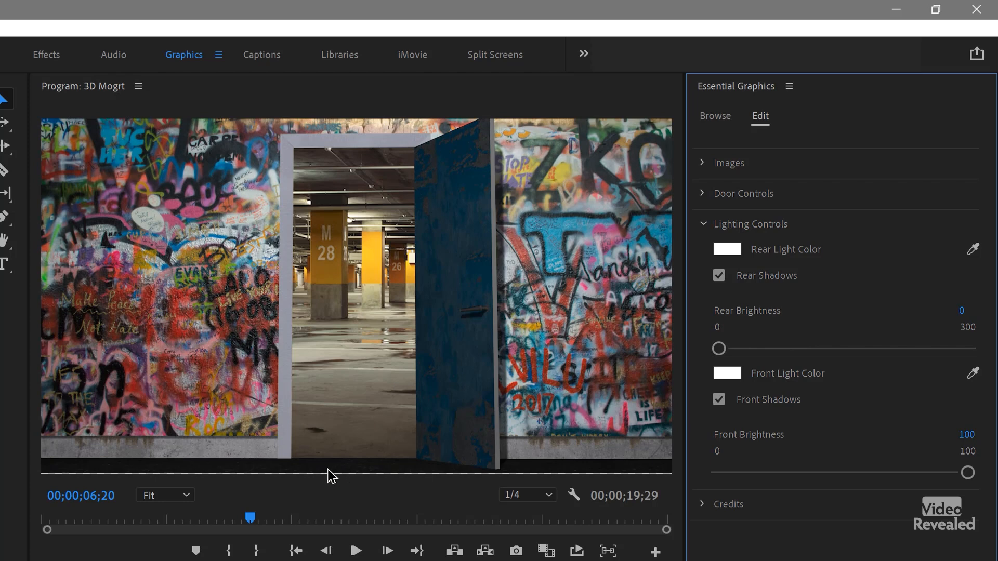
{"action": "left_click_drag", "start_coordinate": [718, 349], "coordinate": [815, 366]}
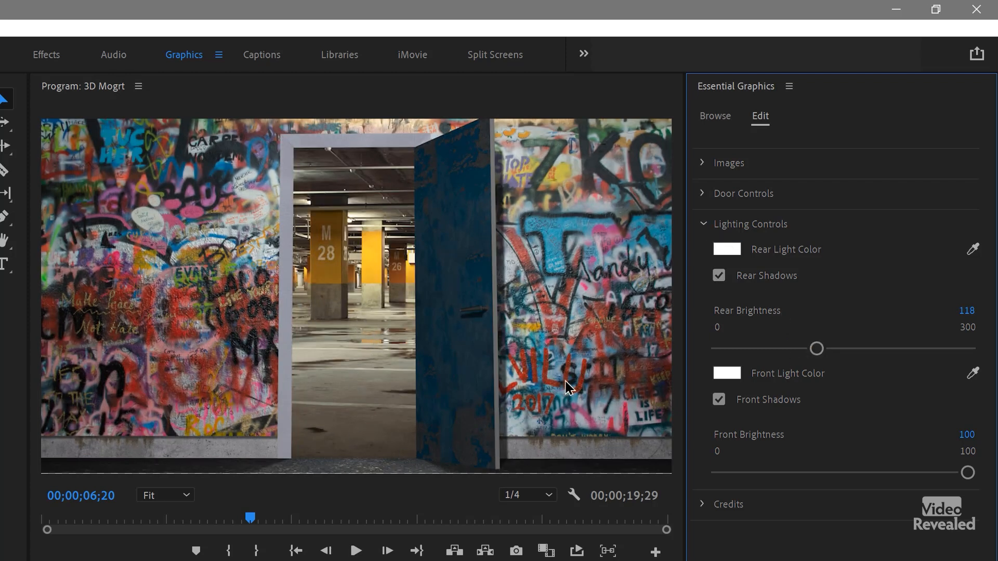
{"action": "left_click", "coordinate": [730, 250]}
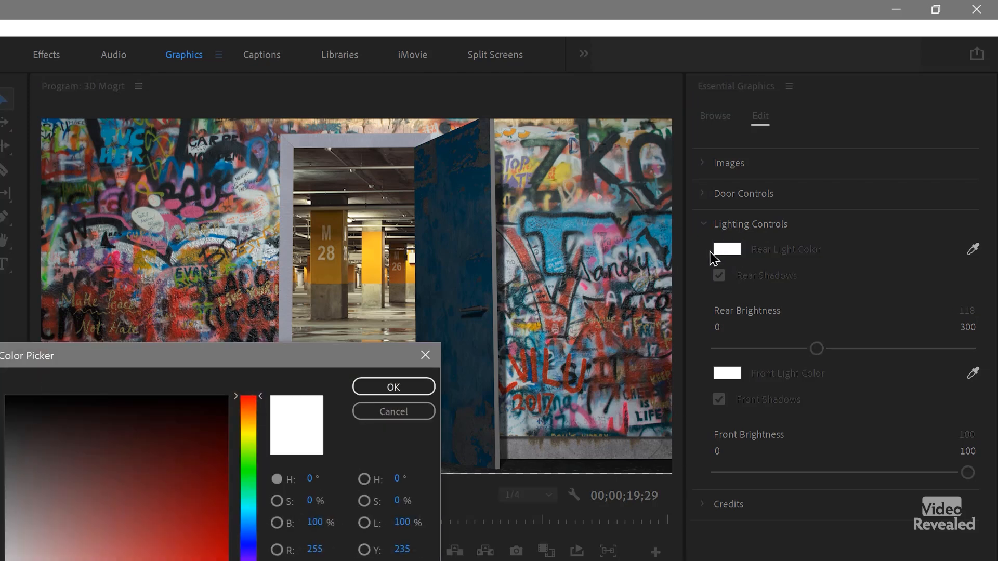
{"action": "left_click_drag", "start_coordinate": [243, 431], "coordinate": [248, 422]}
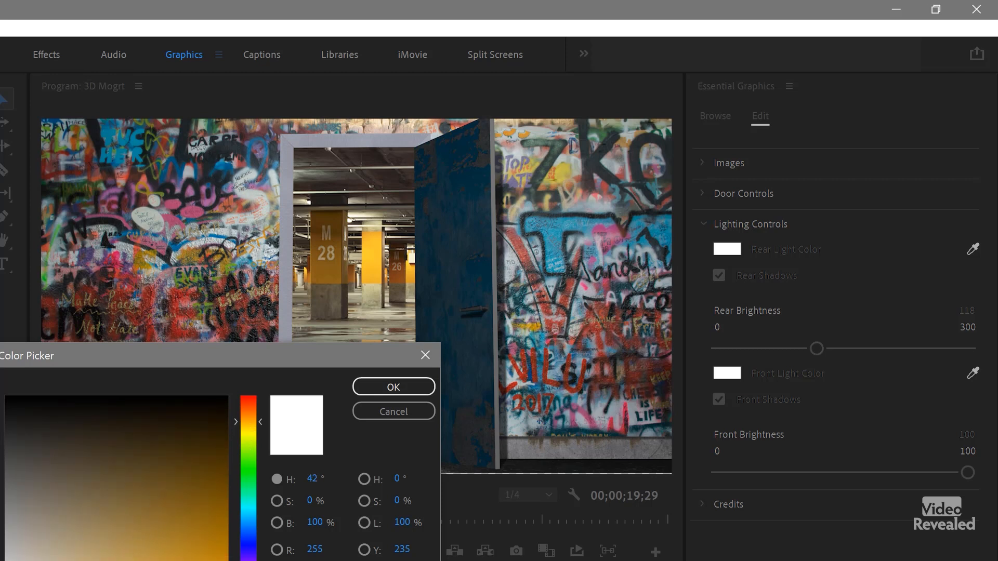
{"action": "left_click_drag", "start_coordinate": [78, 560], "coordinate": [104, 560]}
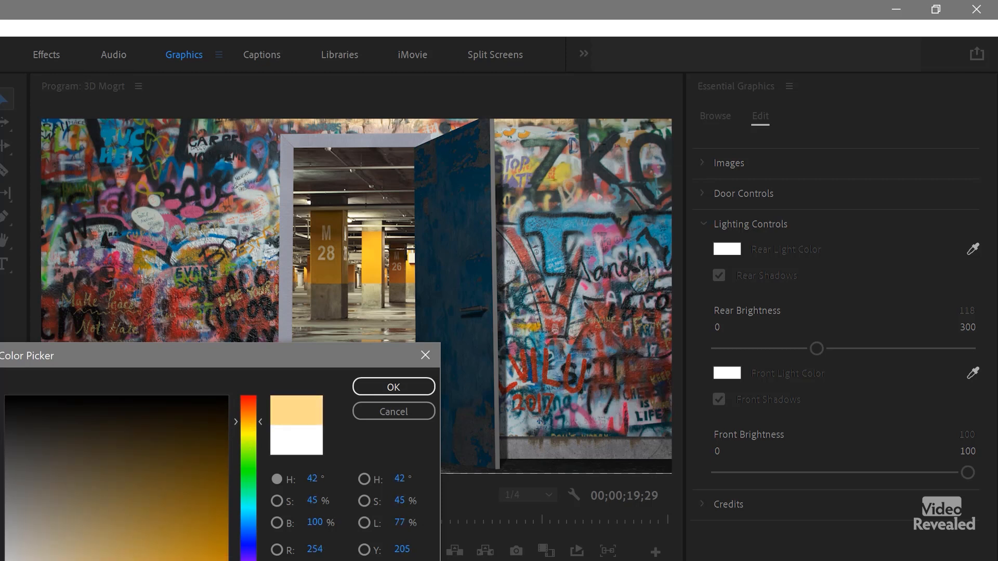
{"action": "left_click", "coordinate": [428, 388]}
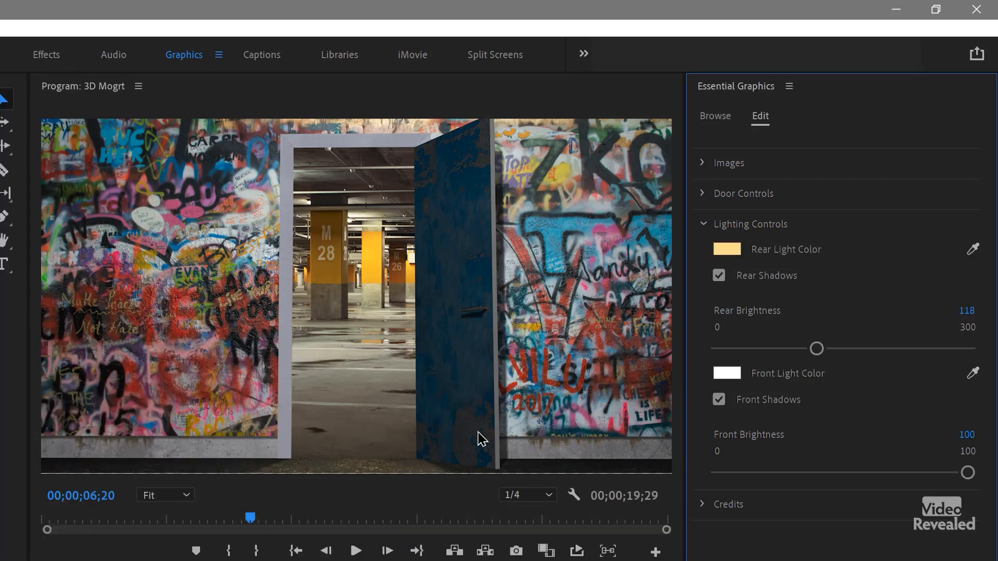
Step: Lower the front brightness to 24 with the door closed near 00;00;02;07 and play back the opening
{"action": "left_click_drag", "start_coordinate": [250, 518], "coordinate": [129, 517]}
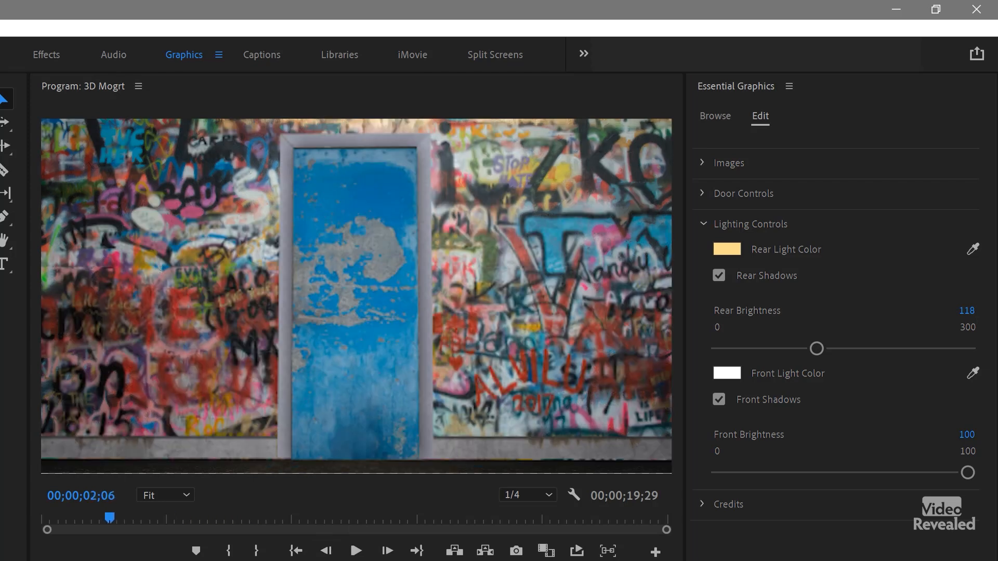
{"action": "left_click_drag", "start_coordinate": [934, 473], "coordinate": [779, 480]}
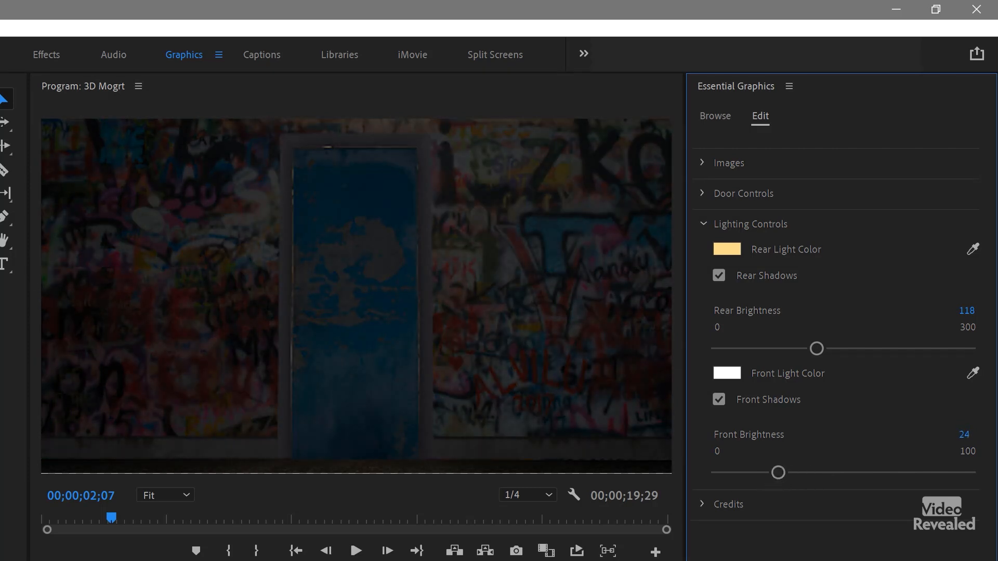
{"action": "key", "text": "space"}
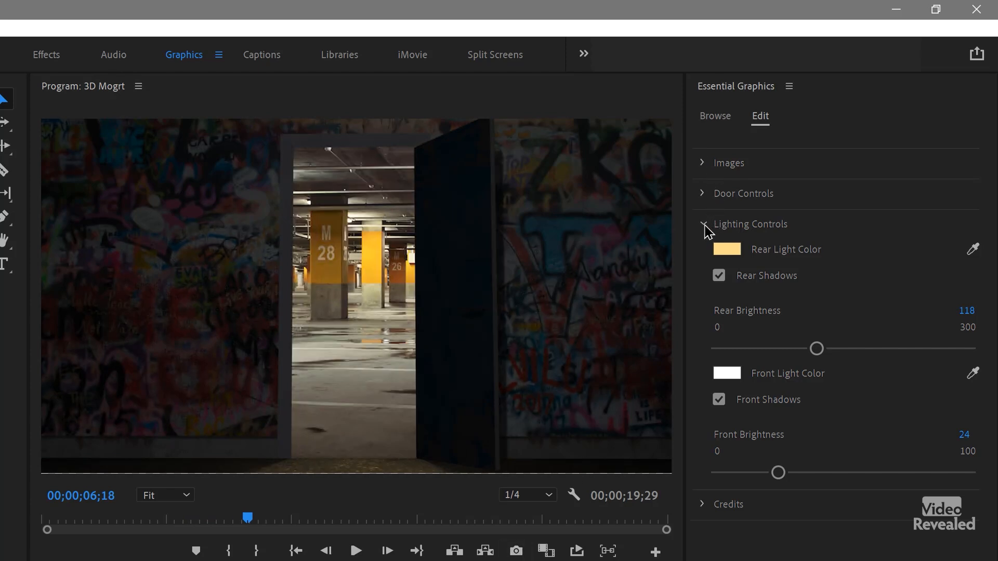
Step: Raise the front brightness to light the graffiti wall brightly again and collapse the lighting controls
{"action": "left_click_drag", "start_coordinate": [778, 472], "coordinate": [912, 474]}
{"action": "left_click", "coordinate": [708, 221]}
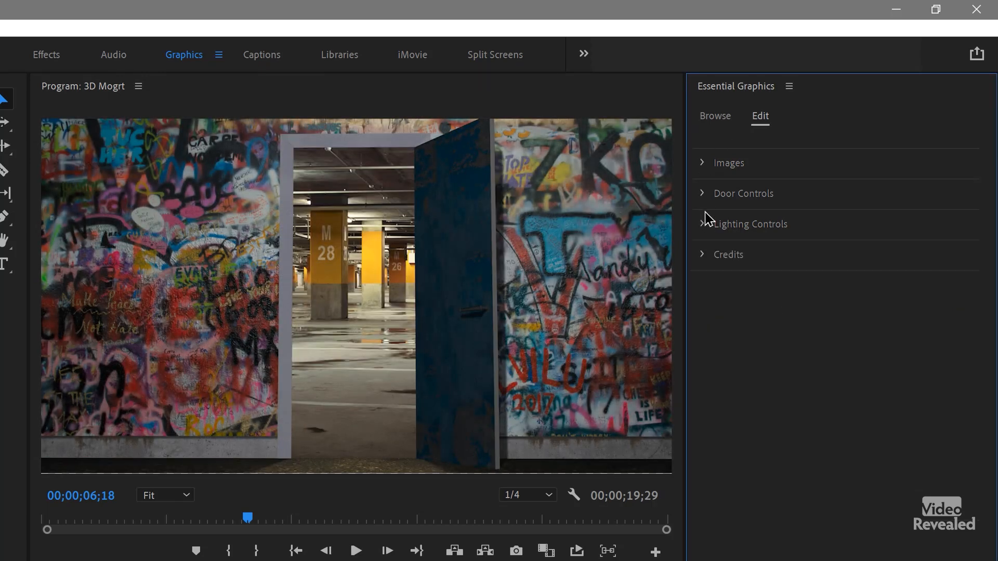
Step: Open the template's door controls, set the close angle to 0° and play the animation through the door closing
{"action": "left_click", "coordinate": [706, 198]}
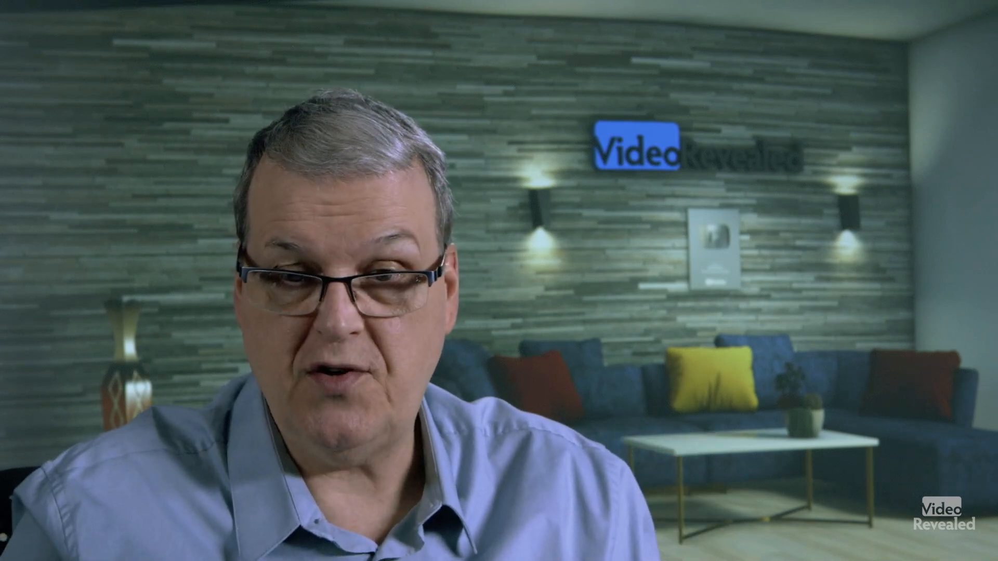
{"action": "left_click", "coordinate": [919, 255]}
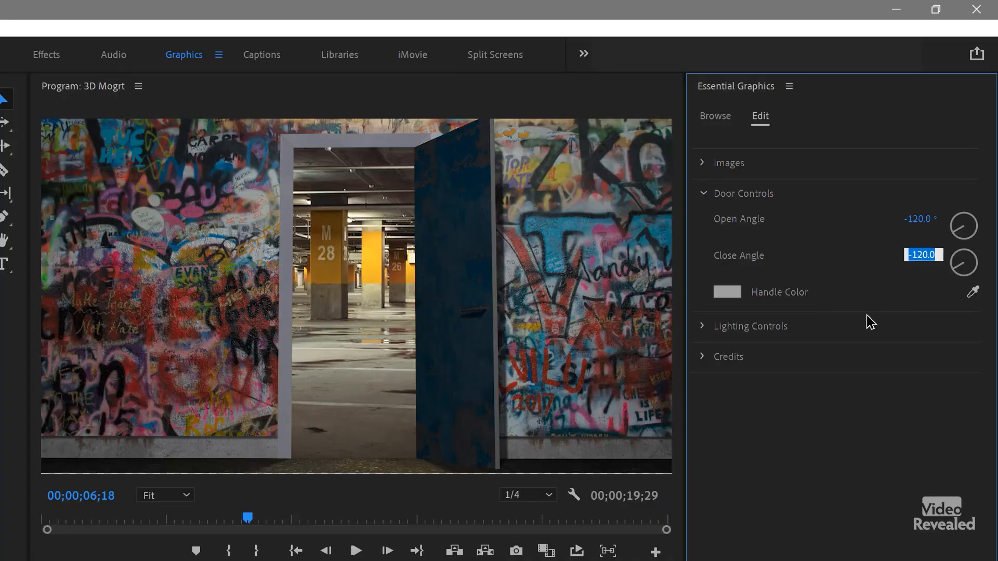
{"action": "type", "text": "0"}
{"action": "key", "text": "Return"}
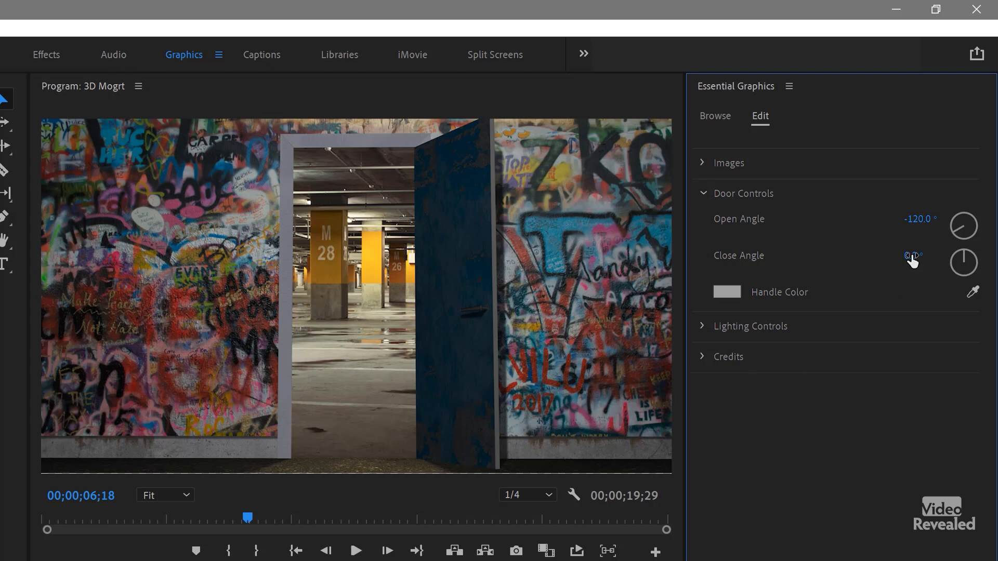
{"action": "key", "text": "space"}
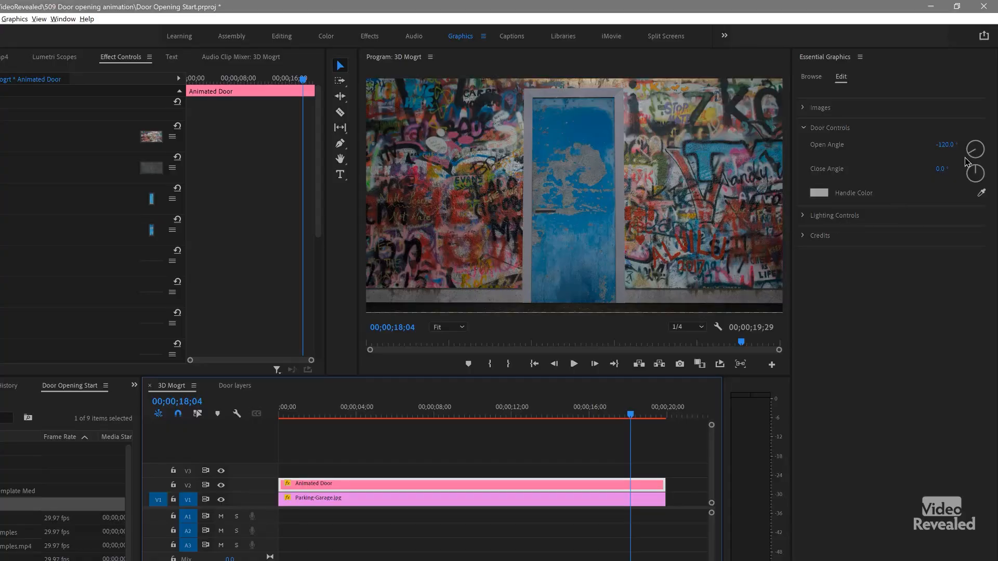
Step: Try a close angle of -148° at 00;00;18;04, then return the close angle to 0°
{"action": "left_click_drag", "start_coordinate": [940, 170], "coordinate": [864, 169]}
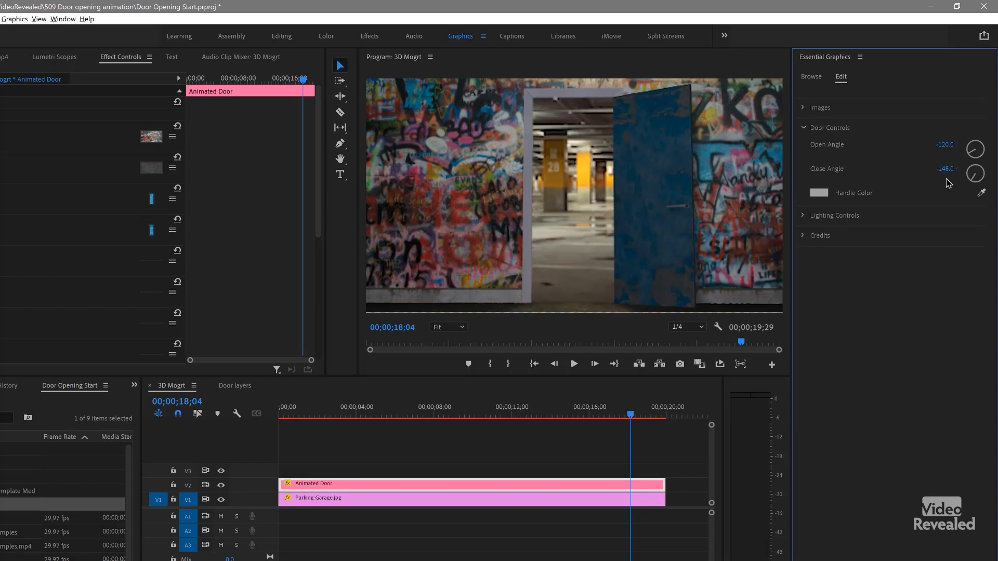
{"action": "left_click", "coordinate": [945, 170]}
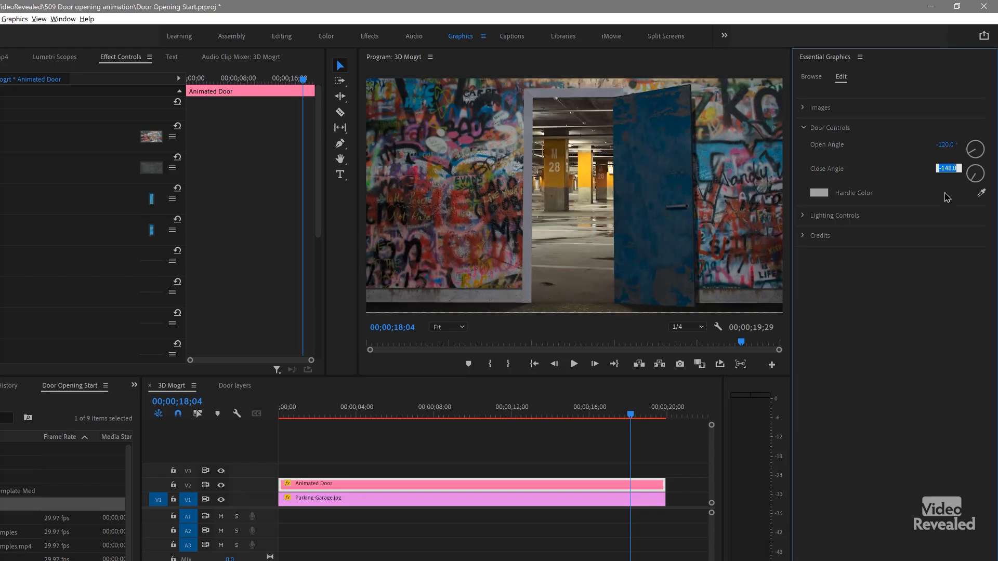
{"action": "key", "text": "Return"}
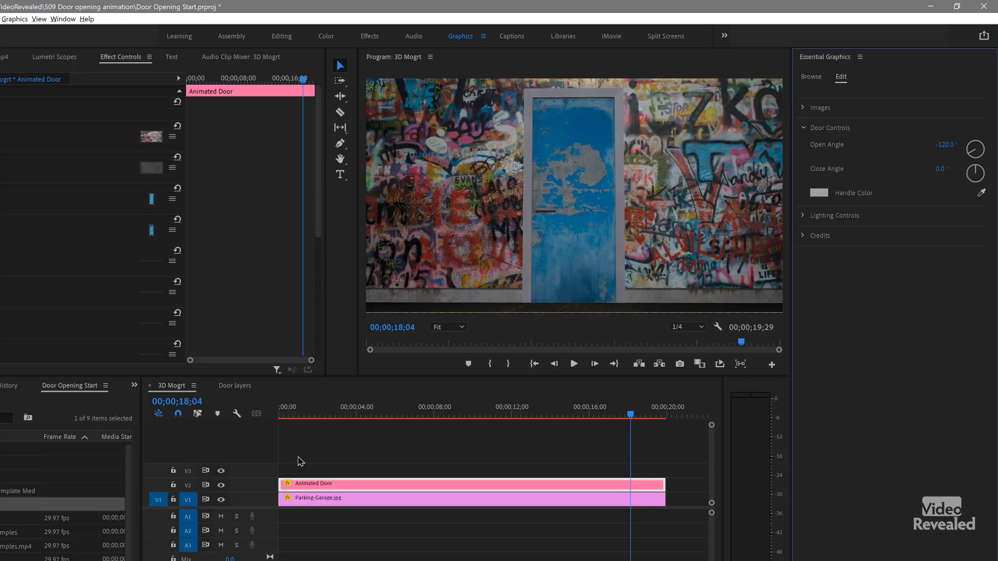
Step: Set the door's open angle to 75° at 00;00;07;16 and play the animation from the start of the sequence
{"action": "left_click_drag", "start_coordinate": [445, 413], "coordinate": [425, 413]}
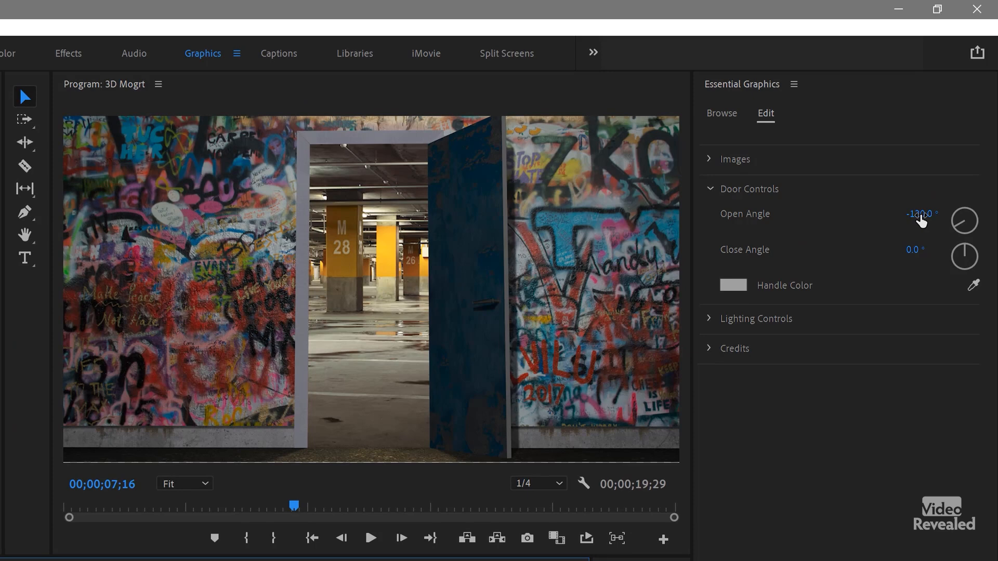
{"action": "left_click_drag", "start_coordinate": [924, 209], "coordinate": [992, 209]}
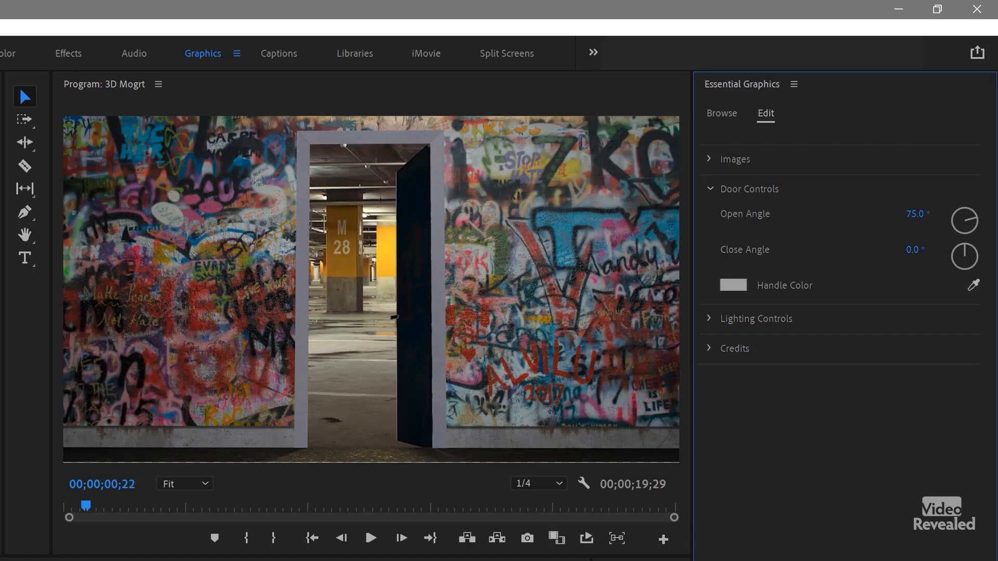
{"action": "key", "text": "Home"}
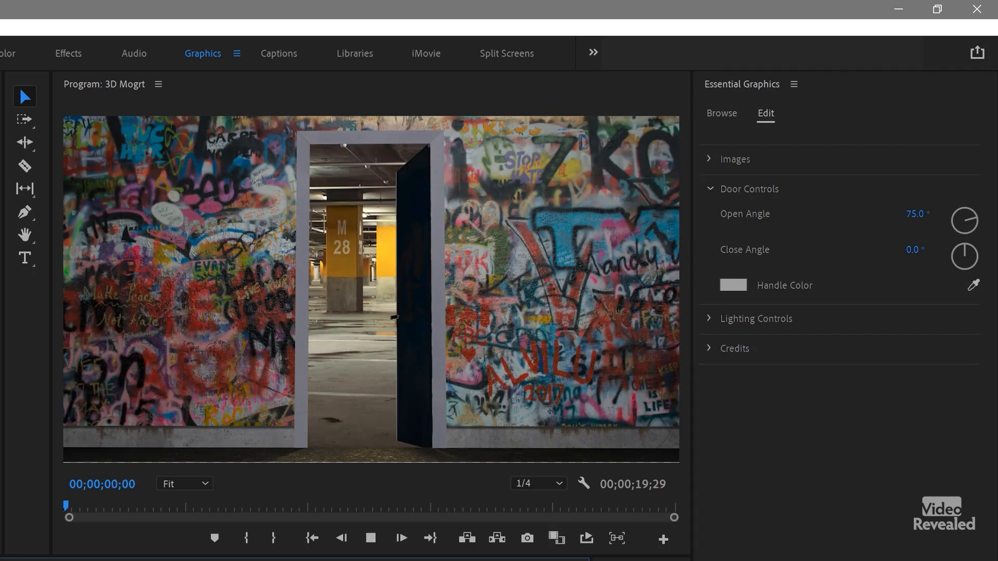
{"action": "key", "text": "space"}
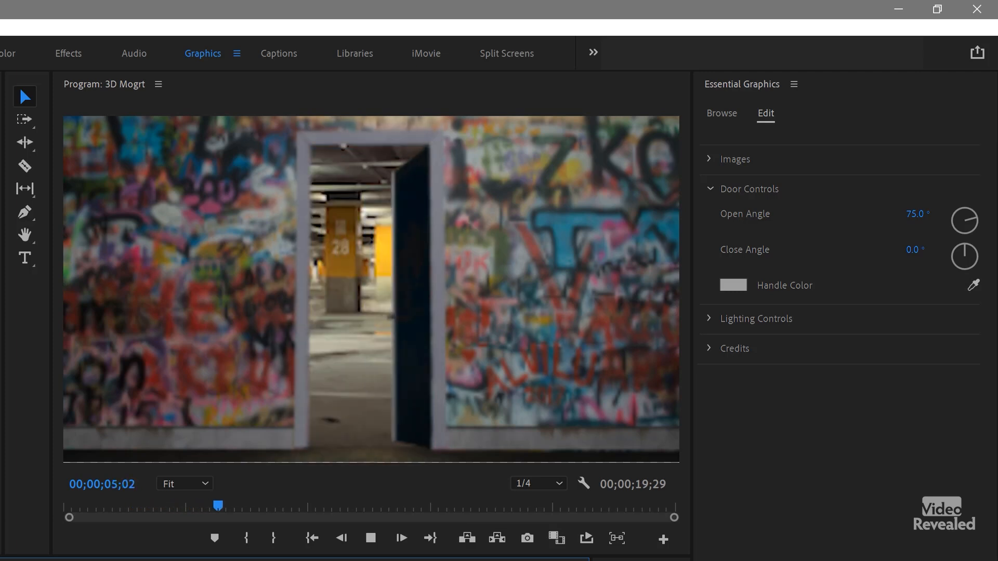
{"action": "key", "text": "space"}
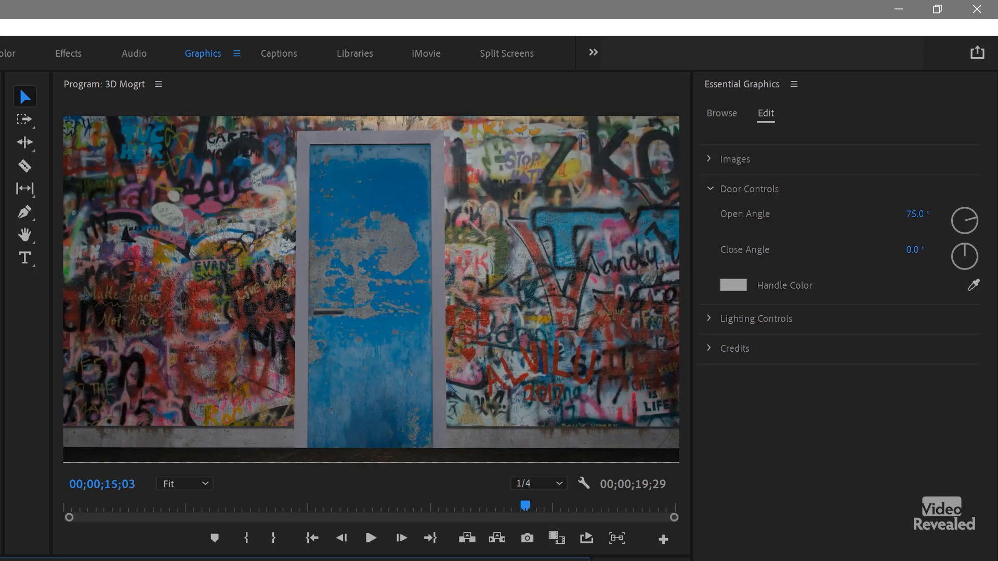
Step: Return to the sequence start, set the handle color to a light yellow with hue 42° and review the door opening to 00;00;06;04
{"action": "left_click_drag", "start_coordinate": [525, 560], "coordinate": [124, 560]}
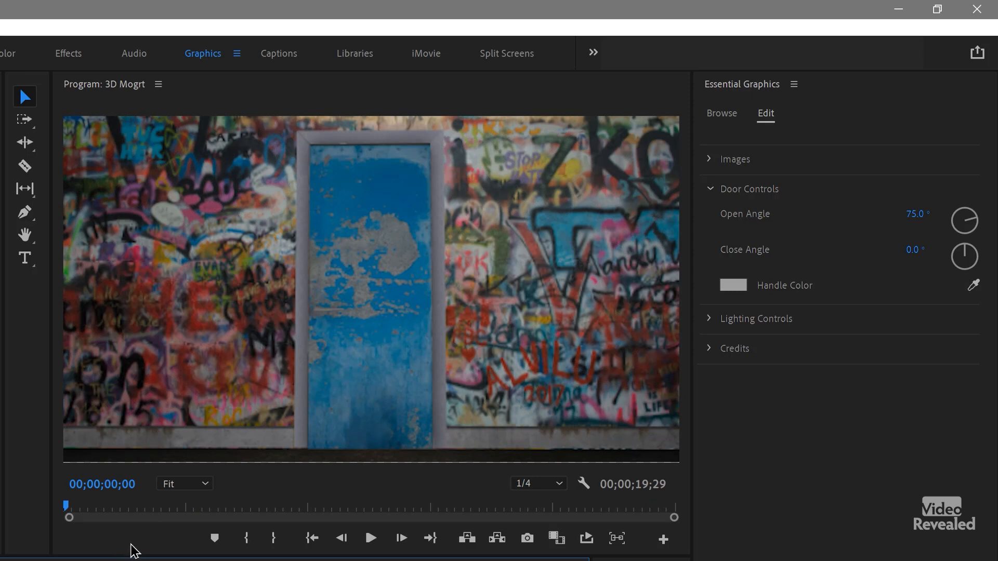
{"action": "left_click", "coordinate": [734, 287]}
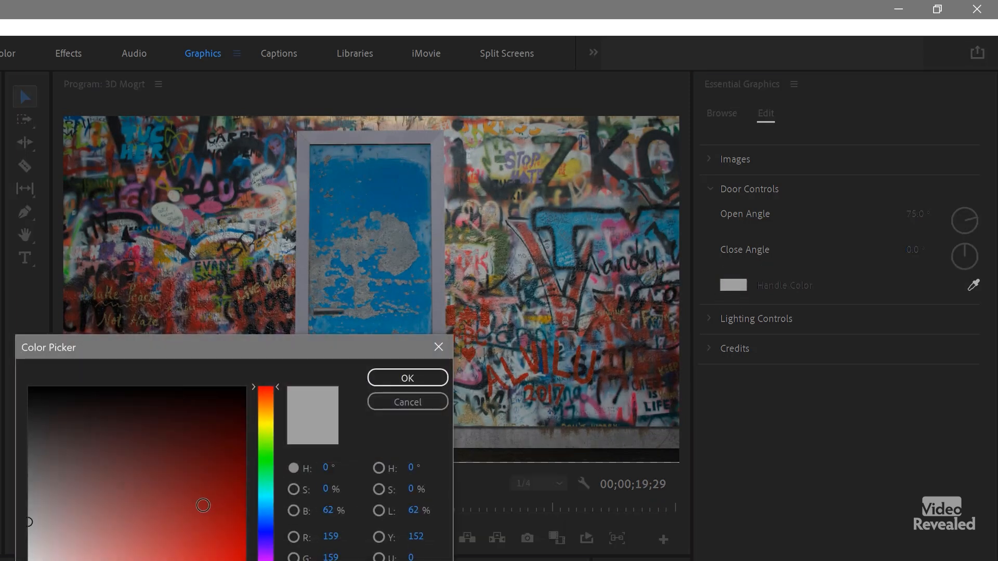
{"action": "left_click_drag", "start_coordinate": [276, 412], "coordinate": [271, 415]}
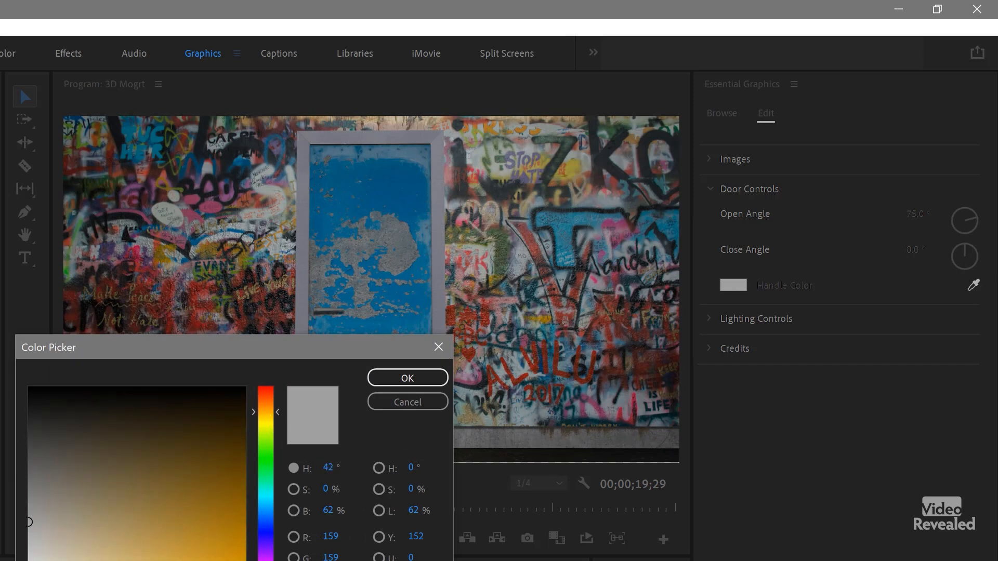
{"action": "left_click", "coordinate": [120, 560]}
{"action": "left_click", "coordinate": [408, 375]}
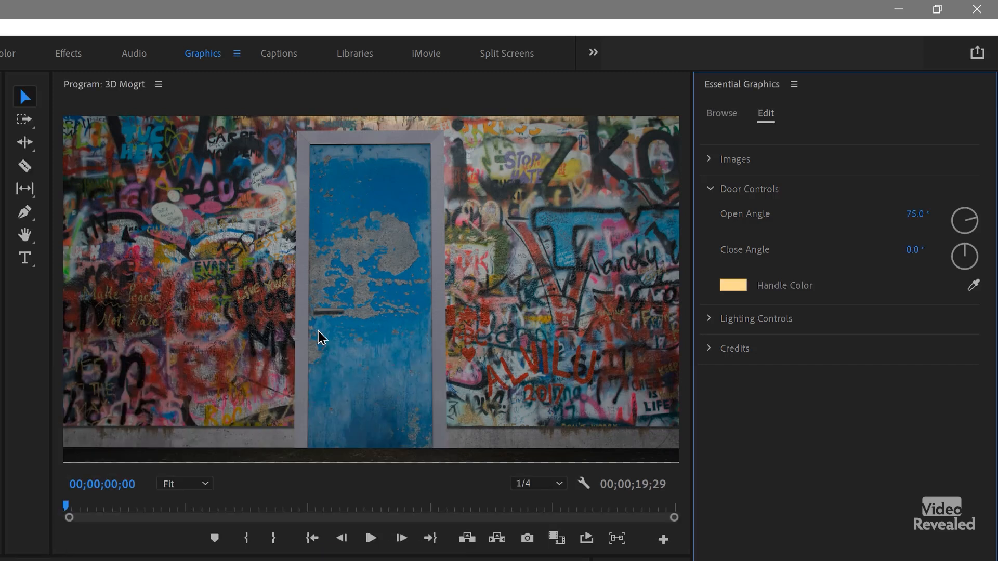
{"action": "key", "text": "space"}
{"action": "mouse_move", "coordinate": [264, 506]}
{"action": "left_mouse_down"}
{"action": "mouse_move", "coordinate": [137, 506]}
{"action": "mouse_move", "coordinate": [251, 506]}
{"action": "left_mouse_up"}
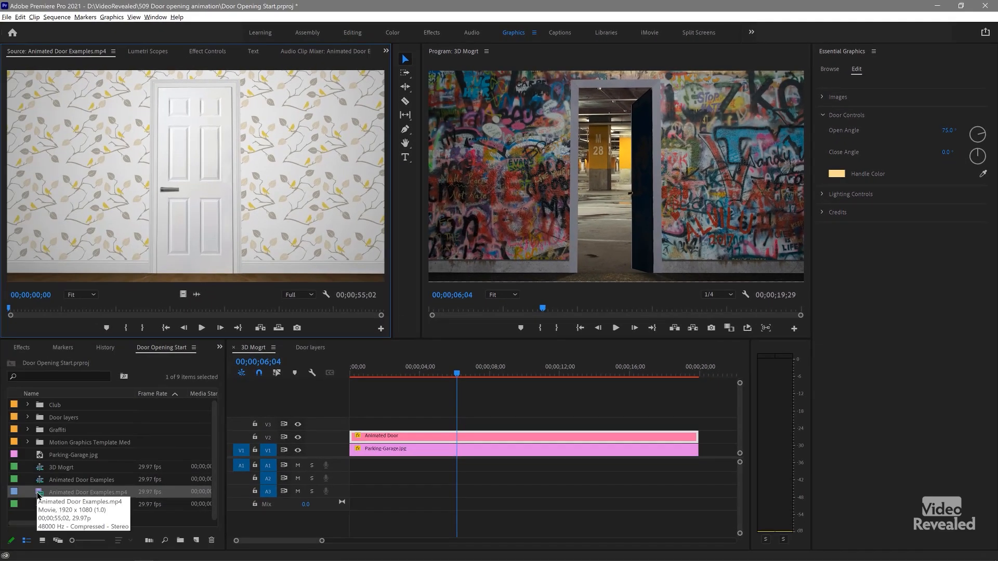
Step: Show the Animated Door Examples.mp4 clip full screen
{"action": "key", "text": "ctrl+grave"}
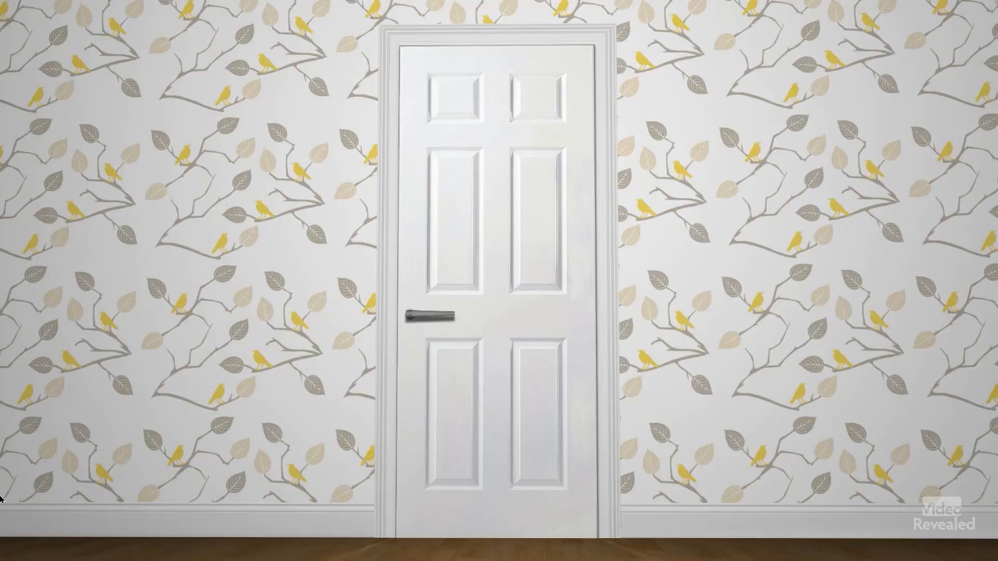